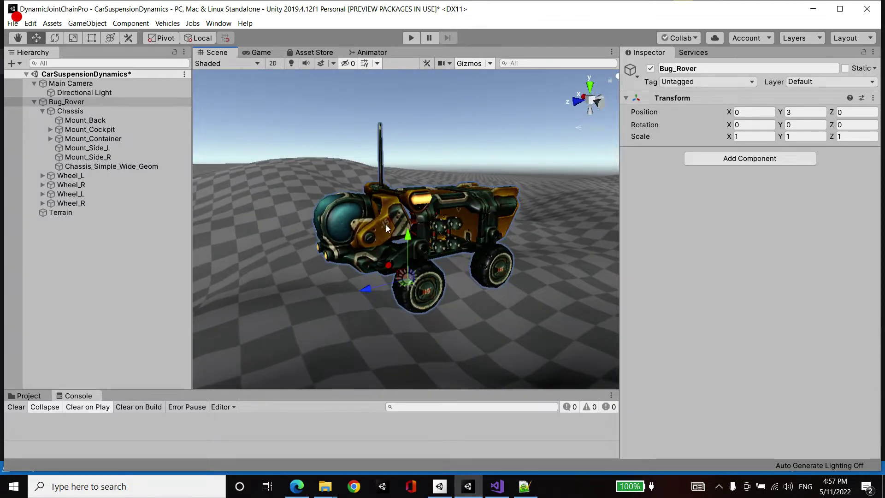
# Add a Wheel Ground Hugger component to the Bug_Rover object.
pyautogui.moveTo(385, 225)
pyautogui.keyDown('alt'); pyautogui.mouseDown()
pyautogui.moveTo(541, 193)
pyautogui.moveTo(382, 225)
pyautogui.mouseUp(); pyautogui.keyUp('alt')
pyautogui.scroll(2, 374, 228)
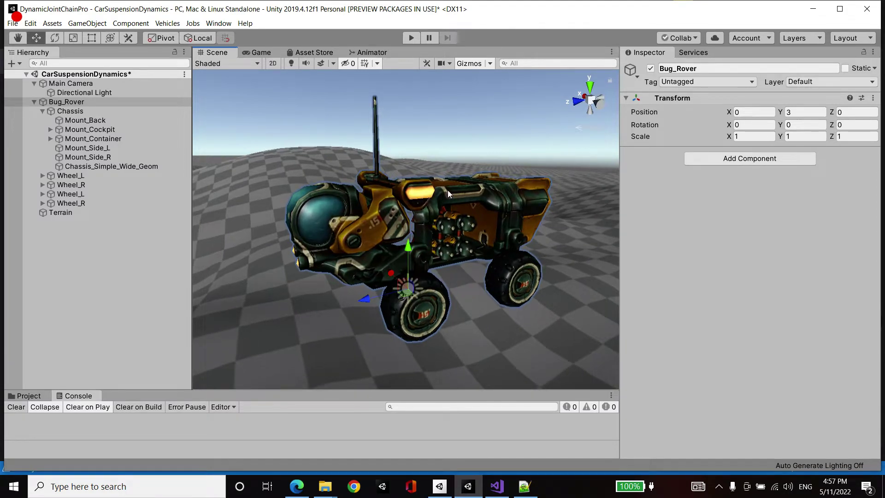
pyautogui.keyDown('alt'); pyautogui.moveTo(447, 190); pyautogui.dragTo(442, 206); pyautogui.keyUp('alt')
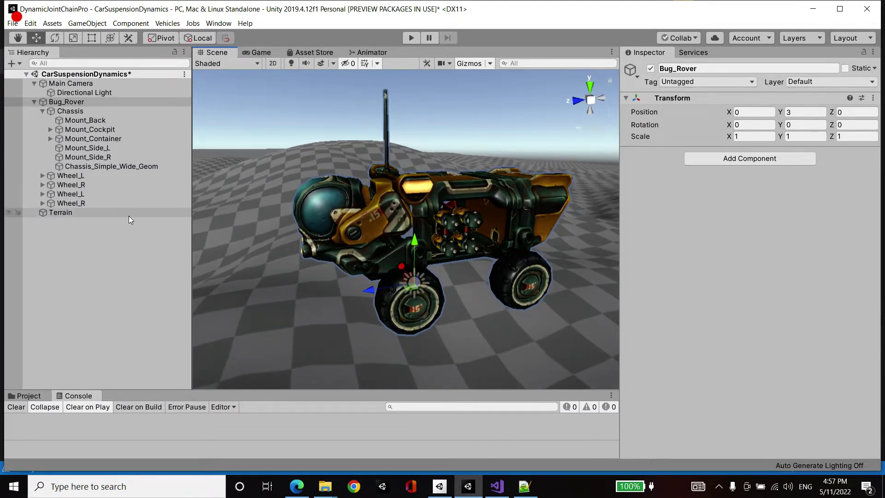
pyautogui.scroll(-2, 122, 201)
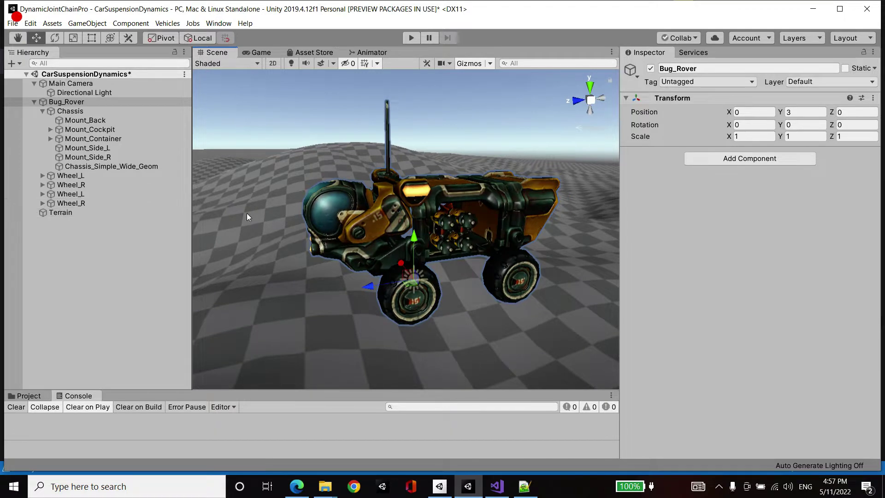
pyautogui.click(70, 110)
pyautogui.click(66, 101)
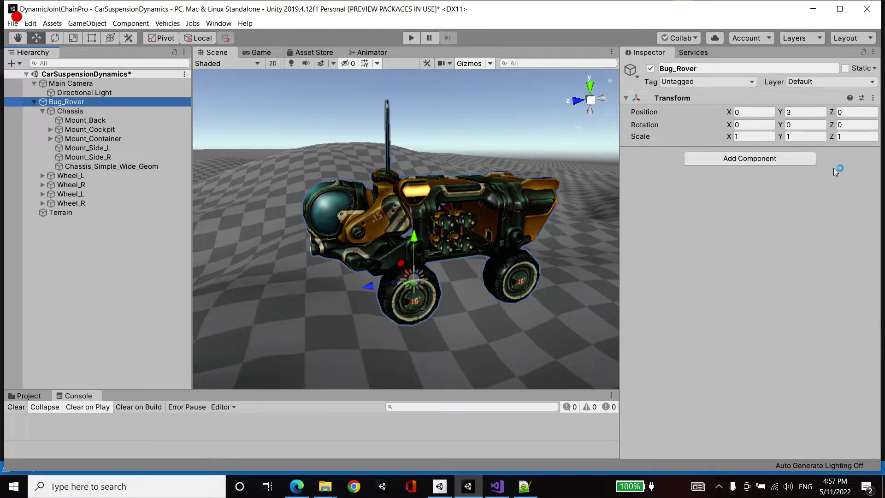
pyautogui.click(761, 161)
pyautogui.write('wheel')
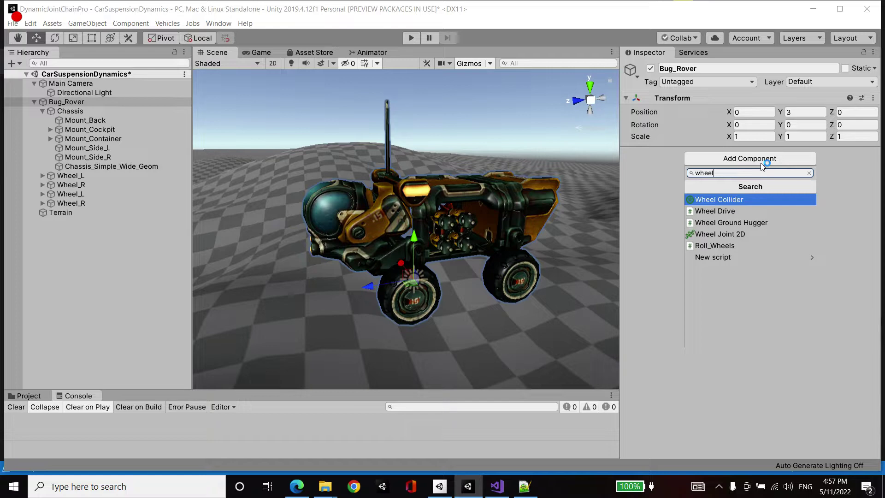
pyautogui.click(729, 223)
# Set the Wheel Radius to 0.7 and size both the Front Wheels and Rear Wheels lists to 2.
pyautogui.click(744, 194)
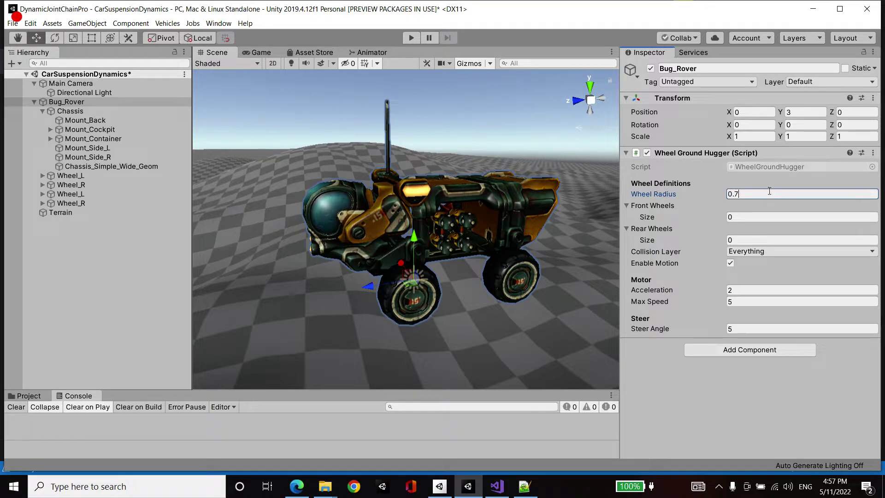
pyautogui.write('0.7')
pyautogui.click(749, 217)
pyautogui.write('2')
pyautogui.press('Return')
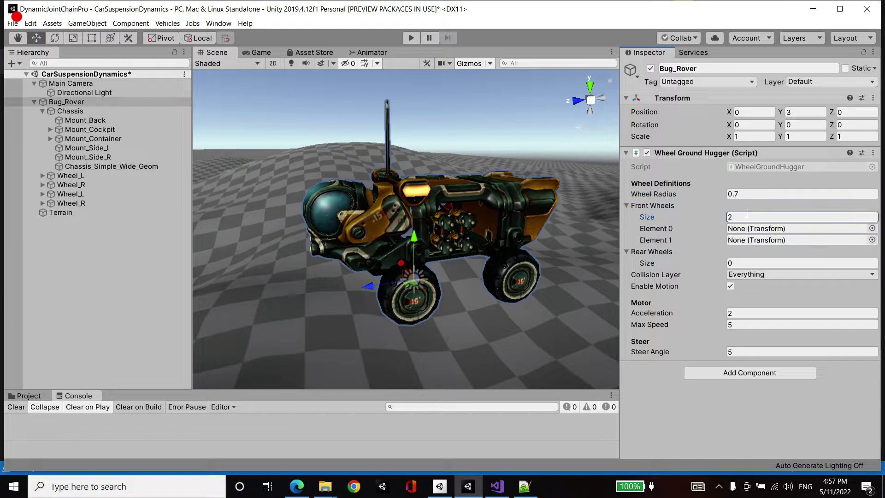
pyautogui.click(750, 261)
pyautogui.write('2')
pyautogui.press('Return')
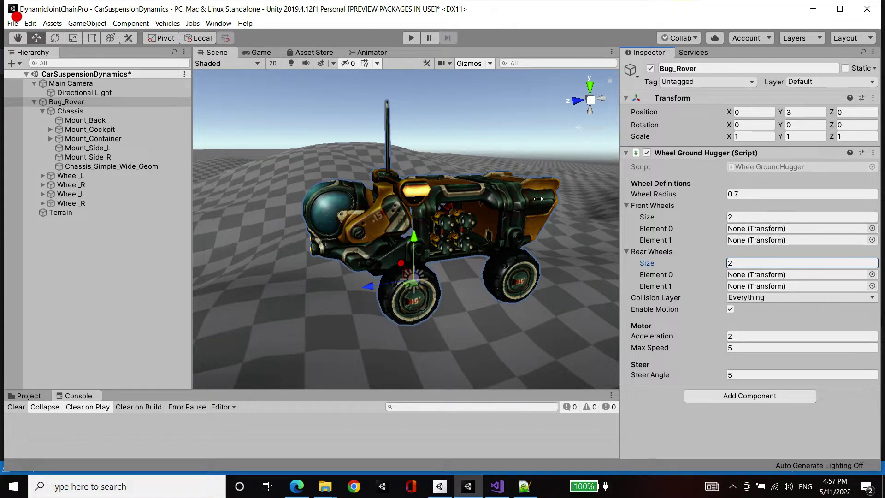
# Collapse the Chassis children and check each wheel object to tell the front pair from the rear pair.
pyautogui.click(69, 102)
pyautogui.click(42, 111)
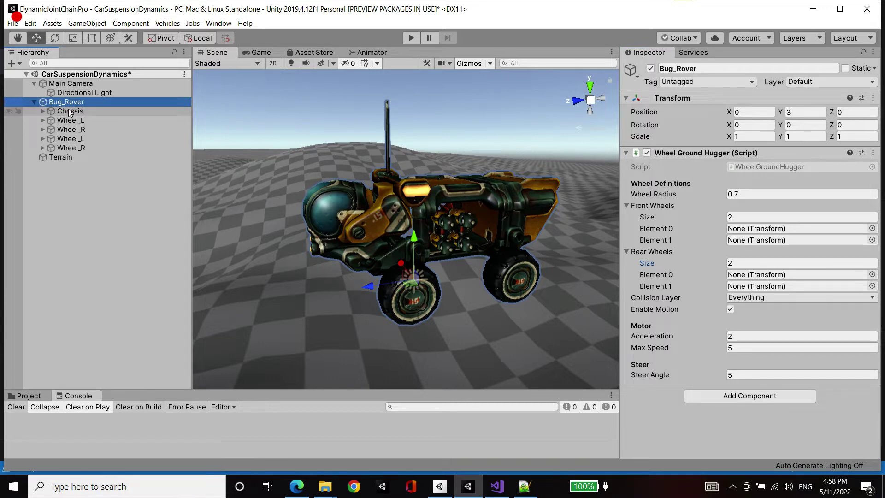
pyautogui.click(74, 121)
pyautogui.moveTo(74, 121); pyautogui.dragTo(766, 229)
pyautogui.click(69, 120)
pyautogui.click(76, 129)
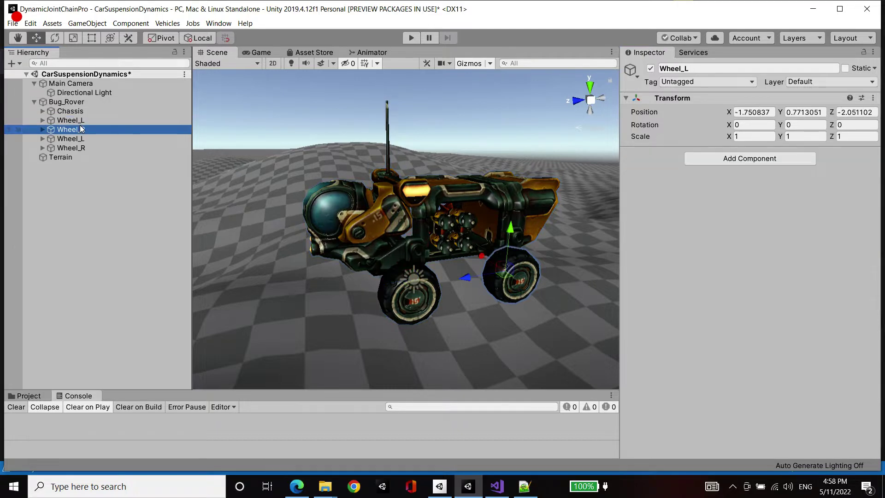
pyautogui.click(81, 138)
pyautogui.click(77, 148)
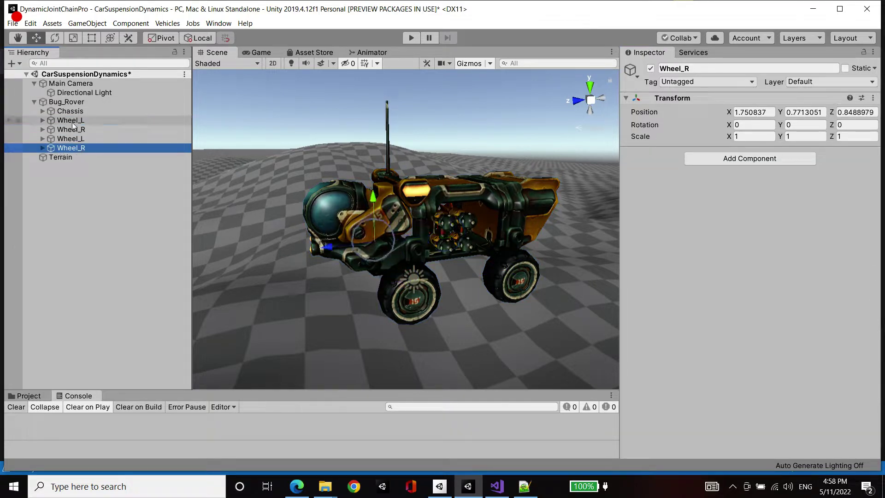
# Assign the second Wheel_L and Wheel_R pair as Bug_Rover's front wheels and the first pair as its rear wheels.
pyautogui.click(72, 103)
pyautogui.moveTo(80, 141); pyautogui.dragTo(748, 230)
pyautogui.moveTo(74, 147); pyautogui.dragTo(754, 240)
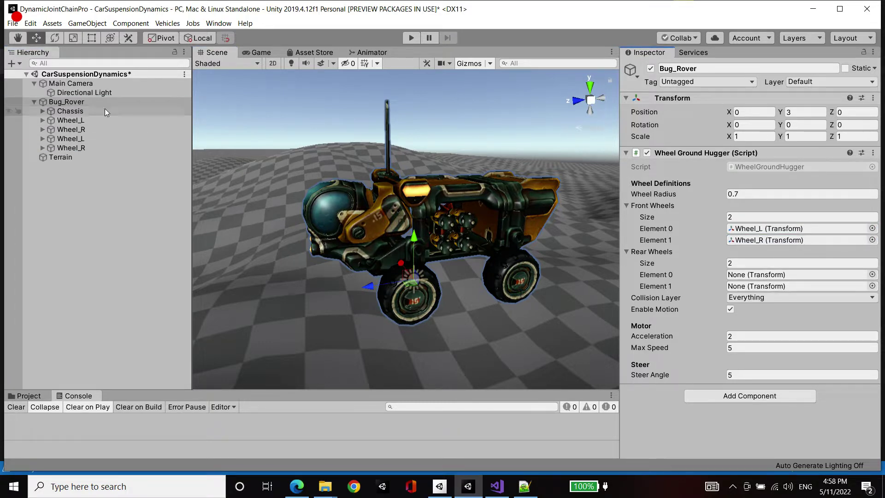
pyautogui.moveTo(78, 121); pyautogui.dragTo(753, 275)
pyautogui.moveTo(69, 129); pyautogui.dragTo(749, 286)
# Disable Enable Motion on the wheel component and set the motor's Acceleration and Max Speed to 10.
pyautogui.click(756, 297)
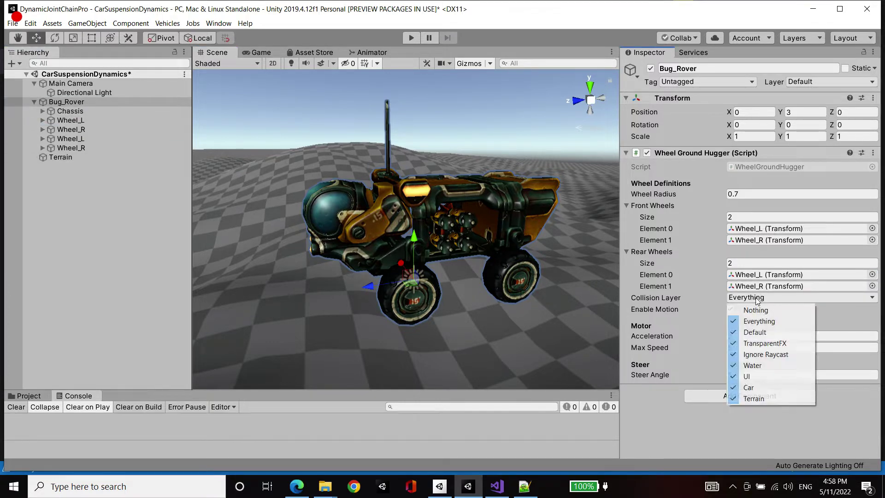
pyautogui.click(762, 299)
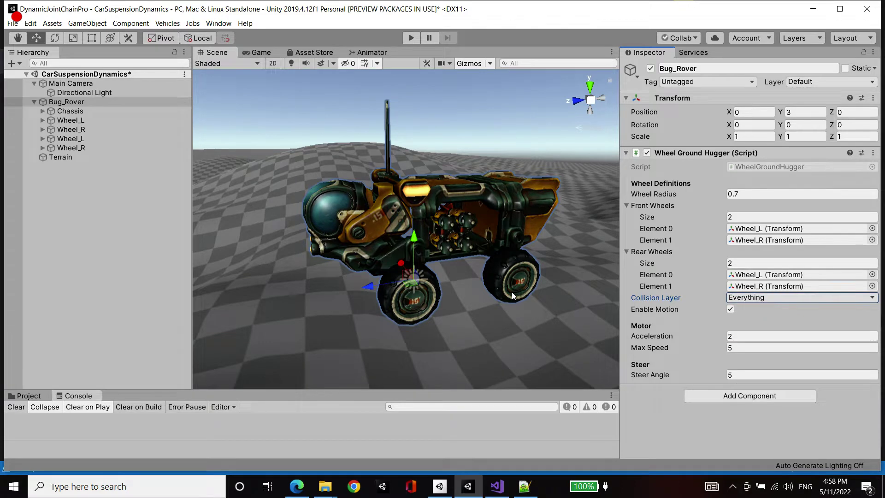
pyautogui.click(803, 306)
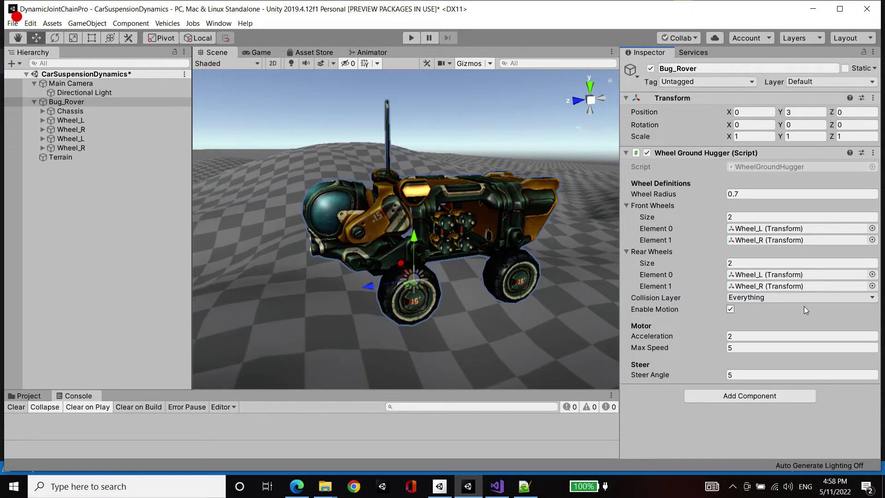
pyautogui.click(749, 337)
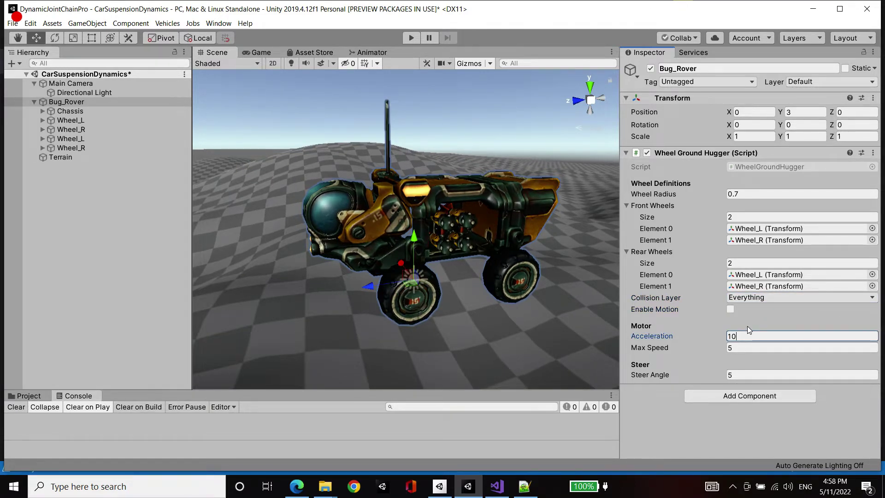
pyautogui.write('10')
pyautogui.press('Tab')
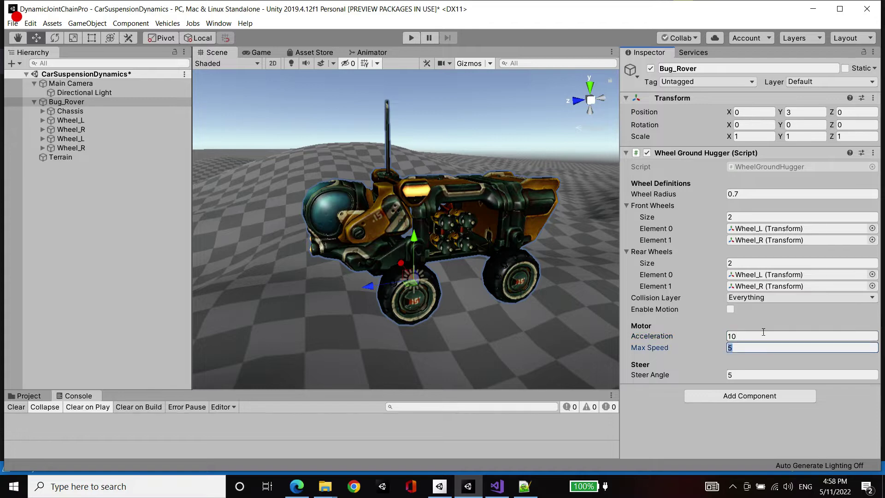
pyautogui.write('10')
# Set the wheel component's Steer Angle to 30.
pyautogui.click(763, 374)
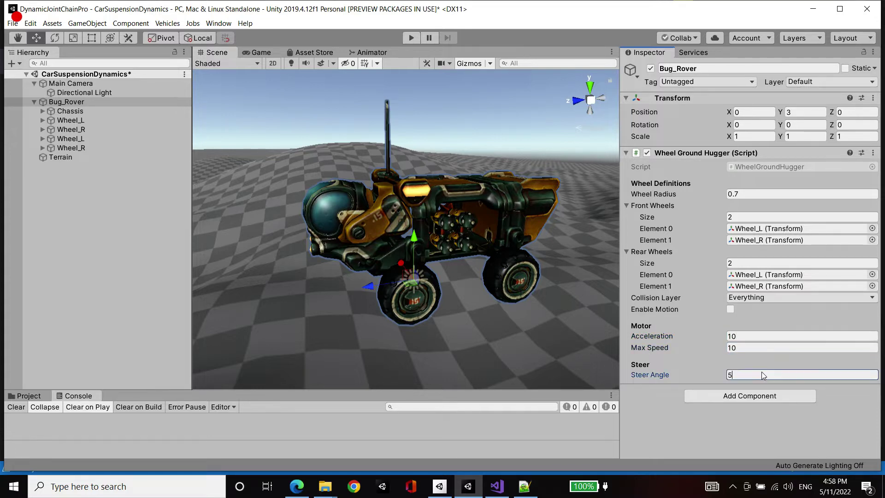
pyautogui.press('BackSpace')
pyautogui.write('30')
pyautogui.press('Return')
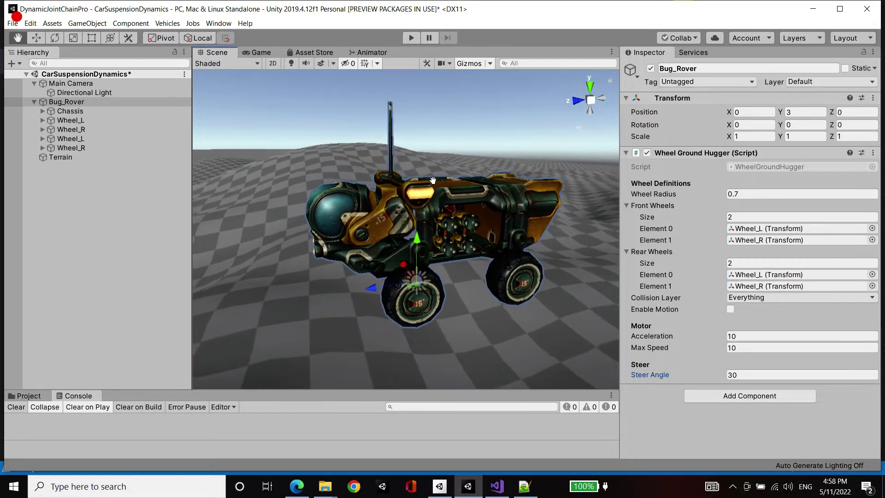
# Remove the Dynamic Joint Limit Swing Twist component from the Chassis.
pyautogui.click(70, 111)
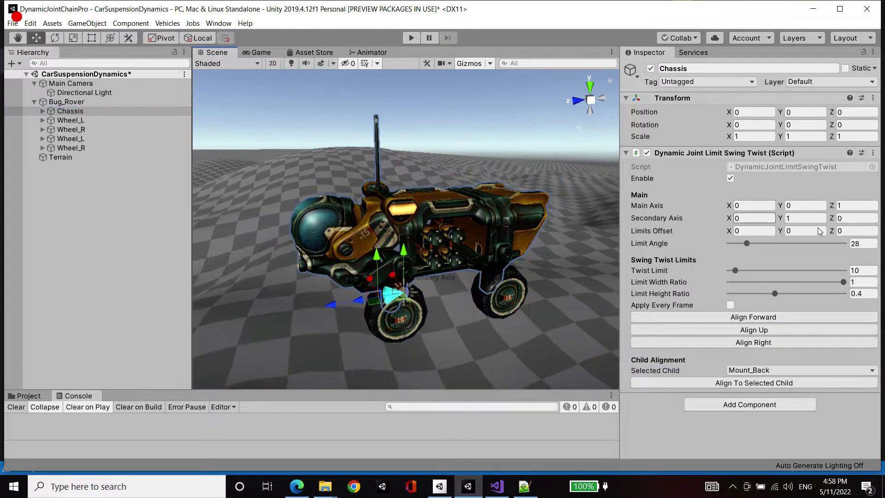
pyautogui.click(873, 153)
pyautogui.click(831, 201)
# Add a Dynamic Joint component to the Chassis object.
pyautogui.scroll(3, 428, 153)
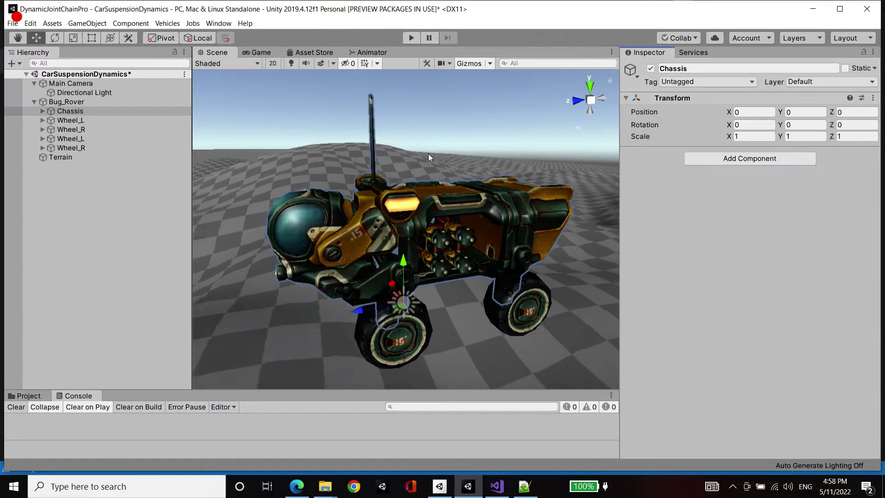
pyautogui.keyDown('alt'); pyautogui.moveTo(435, 160); pyautogui.dragTo(430, 152); pyautogui.keyUp('alt')
pyautogui.moveTo(451, 143); pyautogui.dragTo(430, 99, button='middle')
pyautogui.keyDown('alt'); pyautogui.moveTo(406, 109); pyautogui.dragTo(479, 119); pyautogui.keyUp('alt')
pyautogui.click(70, 120)
pyautogui.doubleClick(70, 111)
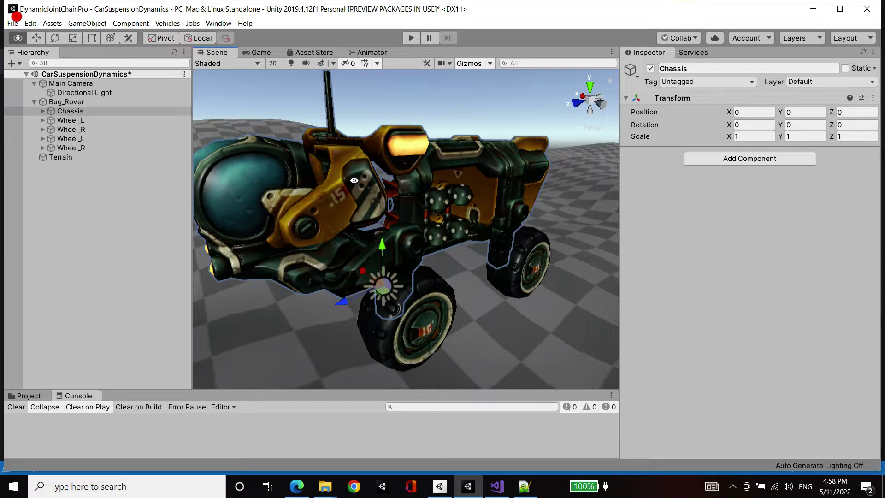
pyautogui.click(747, 159)
pyautogui.write('dy')
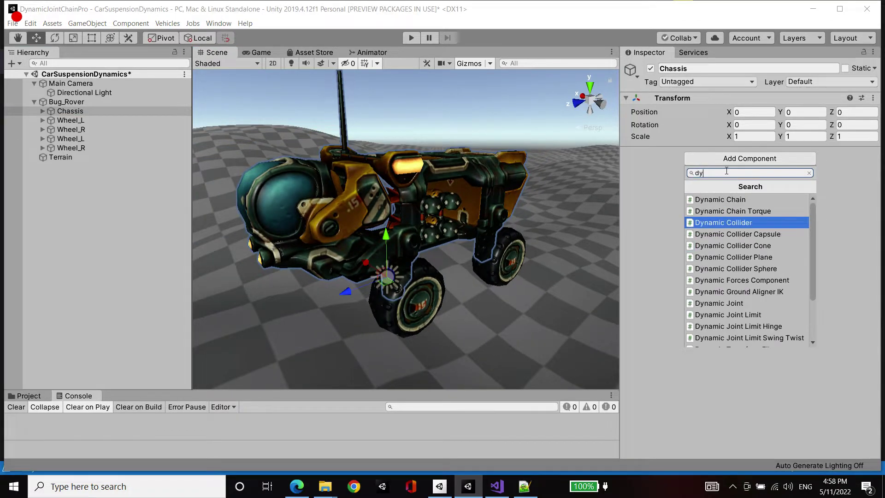
pyautogui.write('namicj')
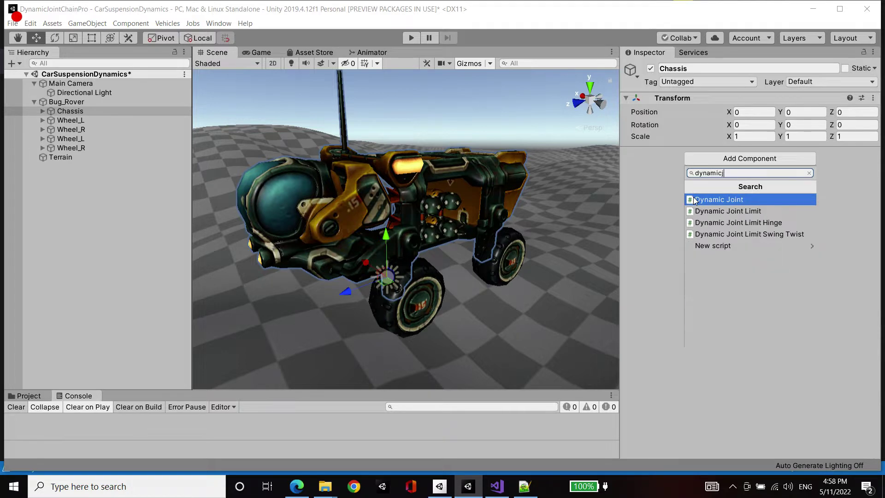
pyautogui.click(733, 199)
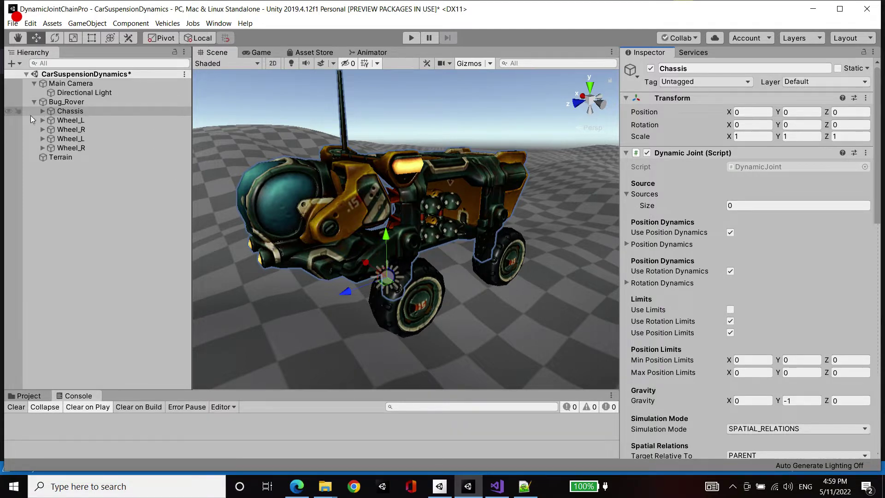
# Turn off Use Position Dynamics on the Chassis joint and set the Rotation Dynamics Spring Strength to 3.
pyautogui.click(627, 194)
pyautogui.click(731, 220)
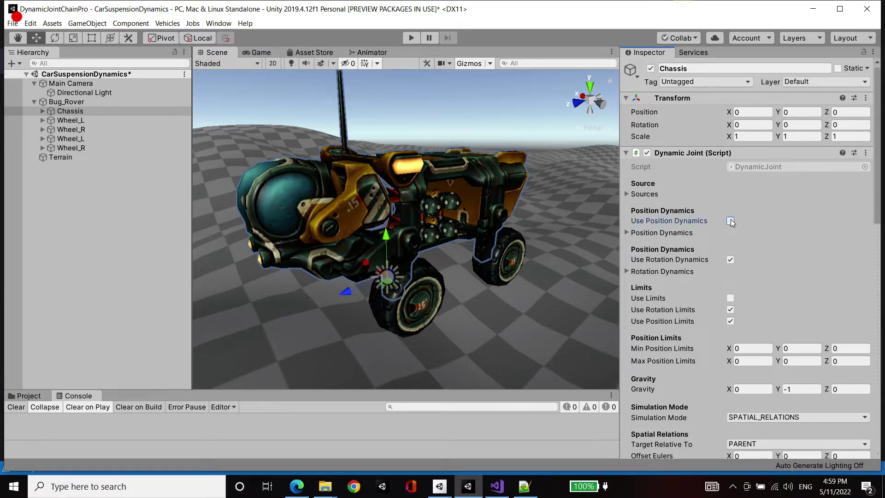
pyautogui.click(628, 271)
pyautogui.scroll(-3, 744, 219)
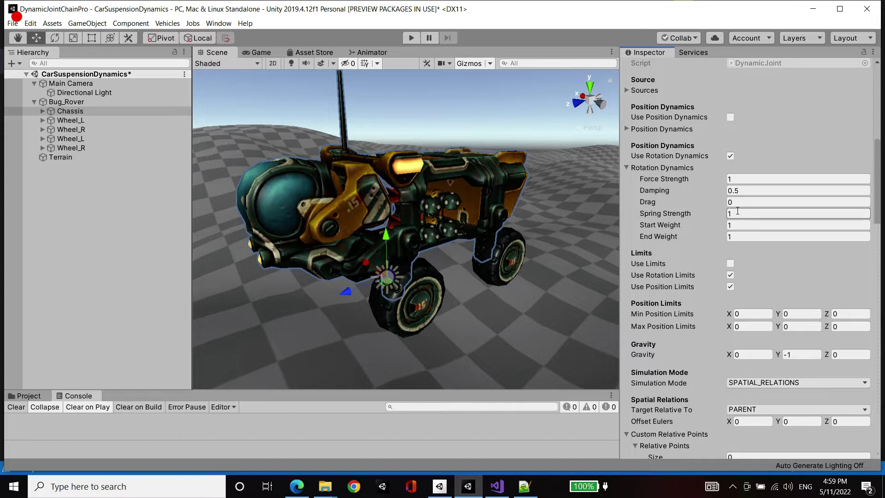
pyautogui.click(738, 211)
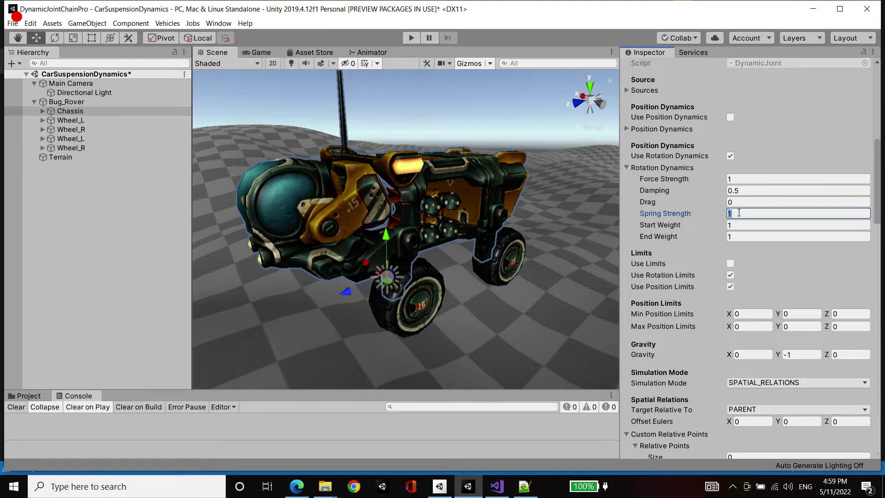
pyautogui.click(744, 191)
pyautogui.click(739, 216)
pyautogui.write('3')
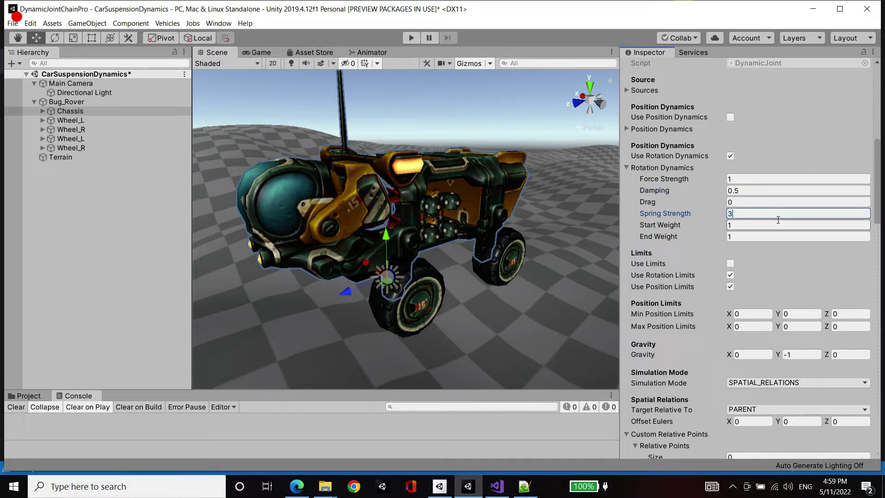
# Enable Use Limits on the Chassis joint and review the Simulation Mode and Target Relative To options.
pyautogui.click(731, 263)
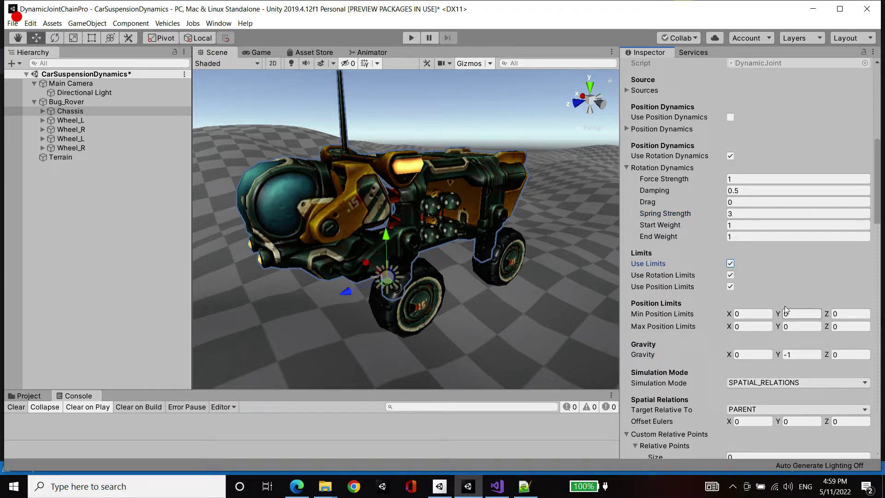
pyautogui.scroll(-3, 764, 339)
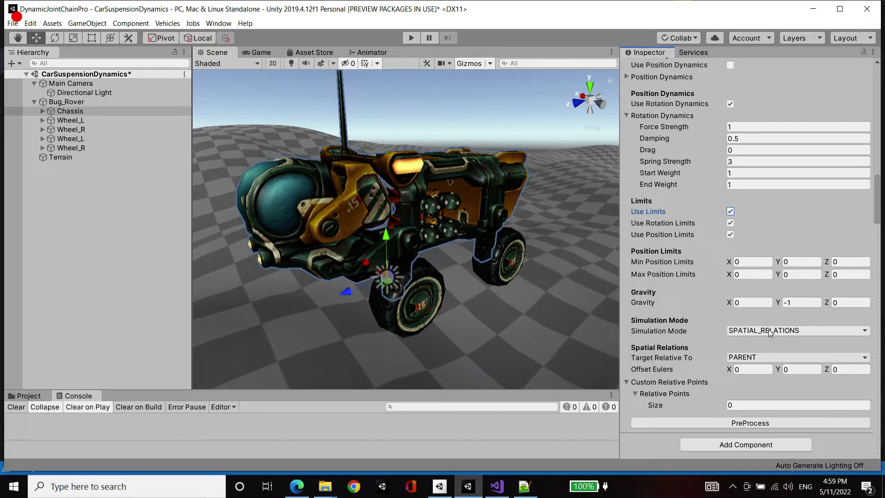
pyautogui.click(758, 335)
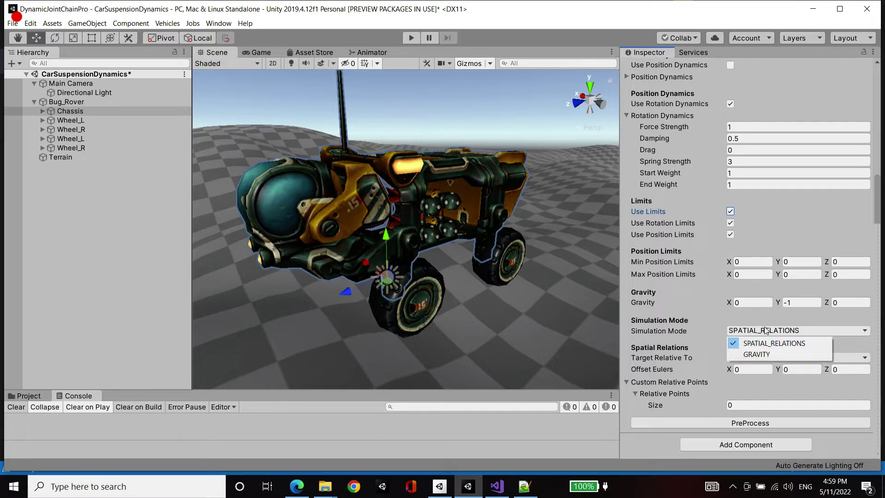
pyautogui.click(763, 336)
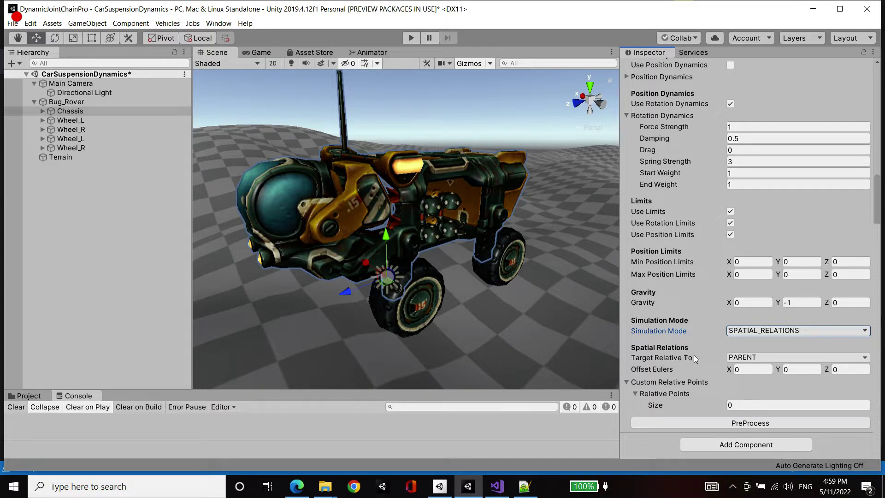
pyautogui.click(731, 358)
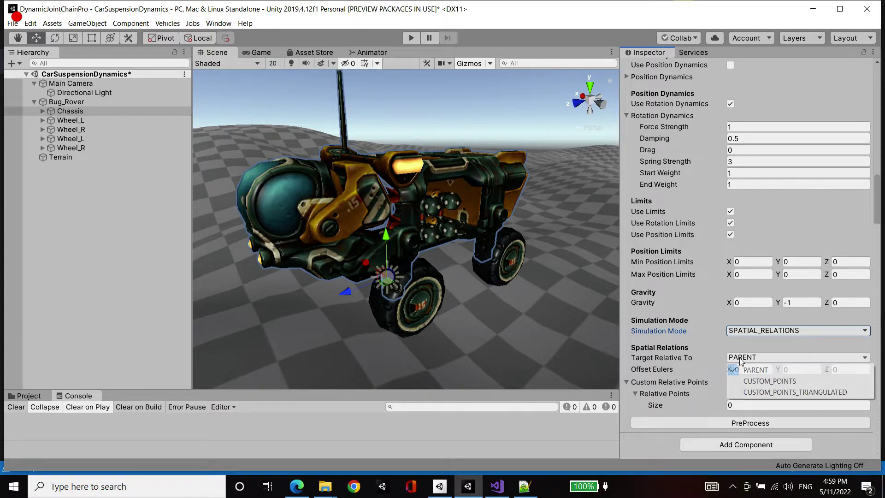
pyautogui.click(751, 359)
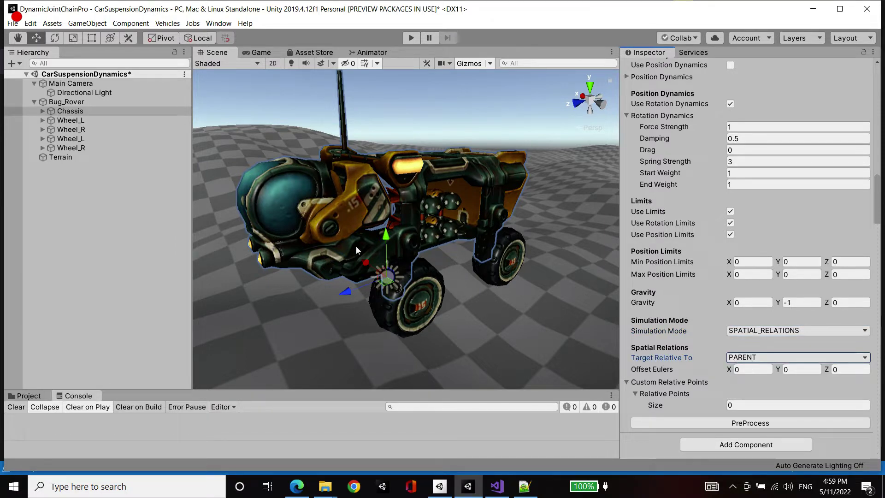
# Set Target Relative To on the Chassis joint to CUSTOM_POINTS_TRIANGULATED and give Relative Points a size of 4.
pyautogui.click(753, 359)
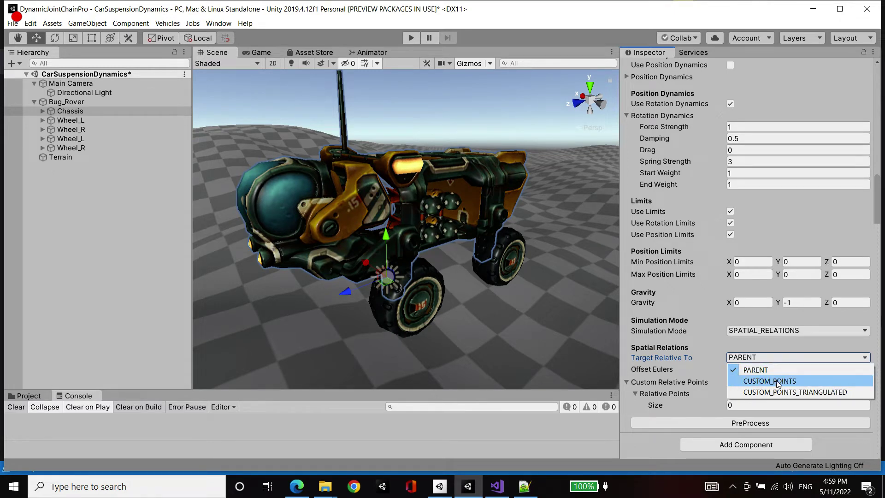
pyautogui.click(804, 392)
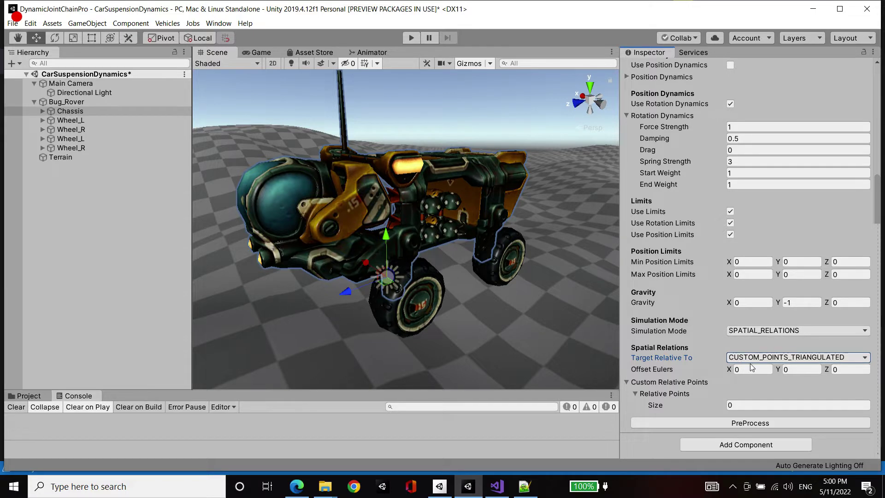
pyautogui.click(761, 401)
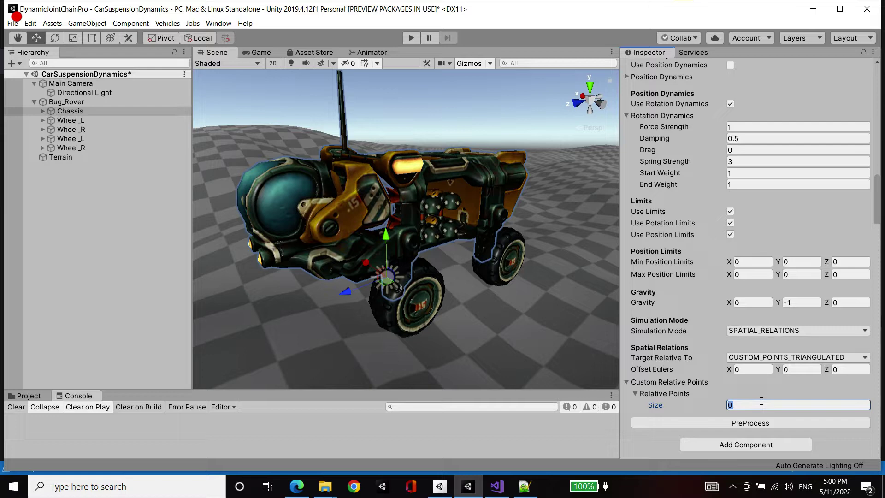
pyautogui.write('4')
pyautogui.press('Return')
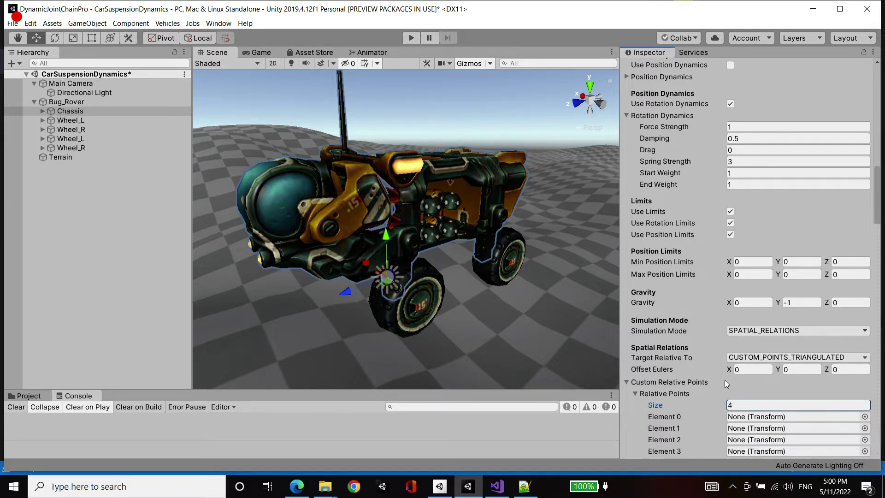
# Assign the four Bug_Rover wheels to Relative Points Elements 0 to 3 in order: Wheel_L, Wheel_R, Wheel_L, Wheel_R.
pyautogui.scroll(-2, 746, 277)
pyautogui.moveTo(100, 121); pyautogui.dragTo(784, 381)
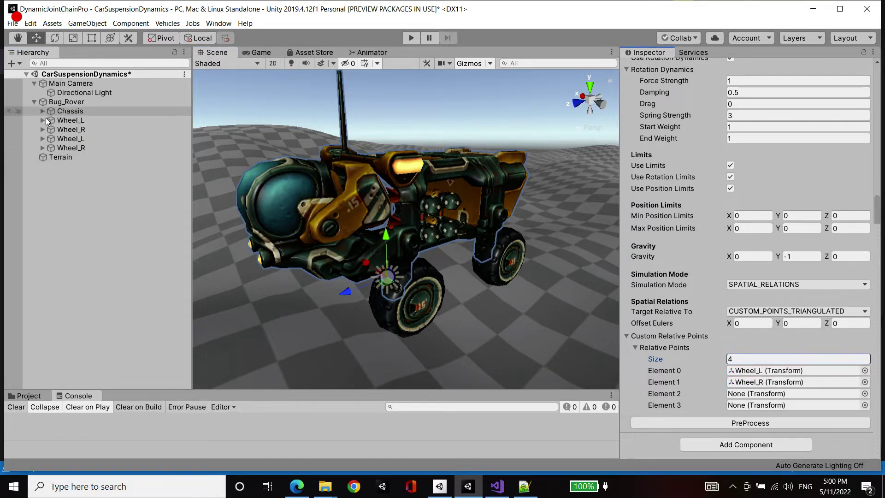
pyautogui.moveTo(73, 137); pyautogui.dragTo(784, 393)
pyautogui.moveTo(76, 148); pyautogui.dragTo(783, 405)
# Check which wheel object each of the four Relative Points elements references.
pyautogui.click(760, 371)
pyautogui.click(761, 383)
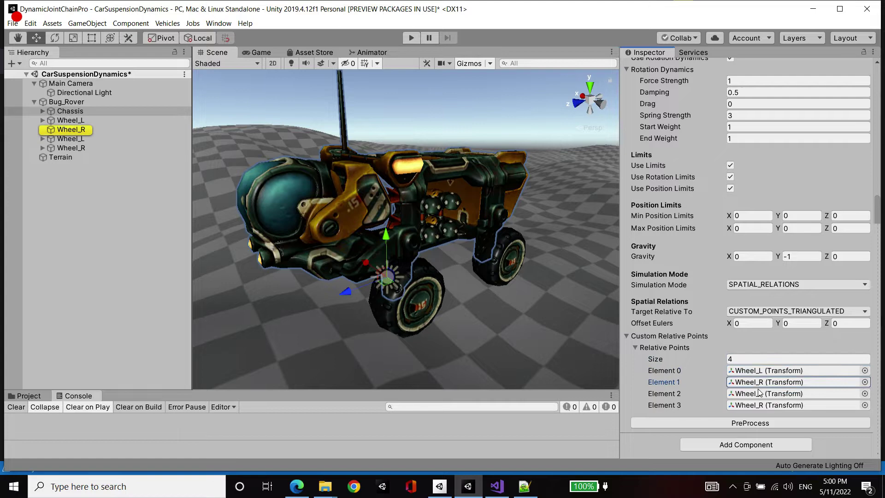
pyautogui.click(761, 394)
pyautogui.click(748, 406)
pyautogui.click(756, 393)
pyautogui.click(757, 381)
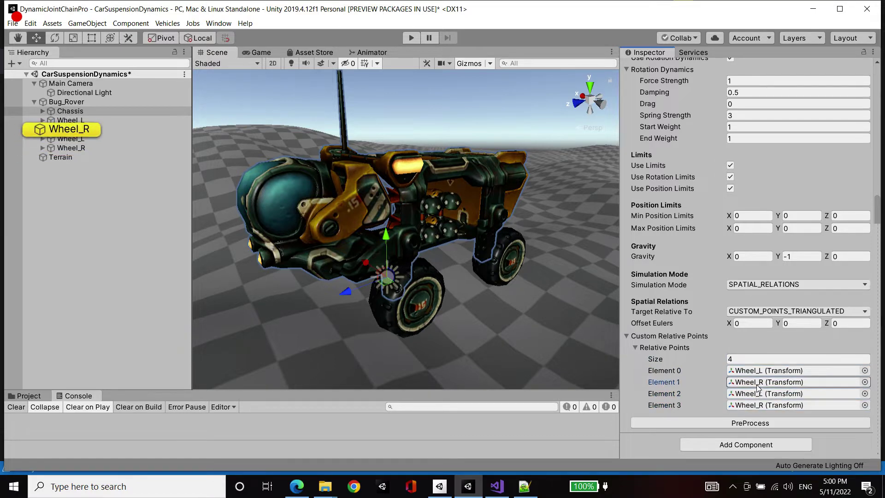
pyautogui.click(758, 371)
pyautogui.click(758, 382)
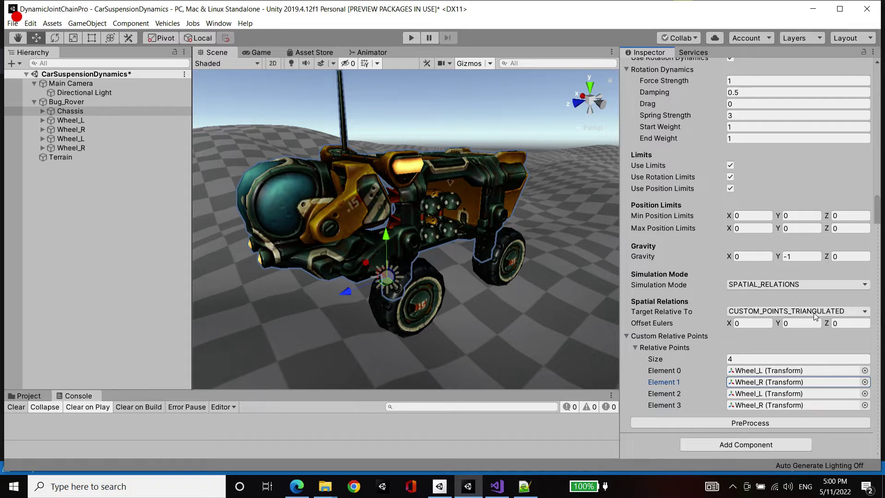
# Review the Chassis Dynamic Joint settings, including its Sources list and Relative Points.
pyautogui.scroll(10, 756, 318)
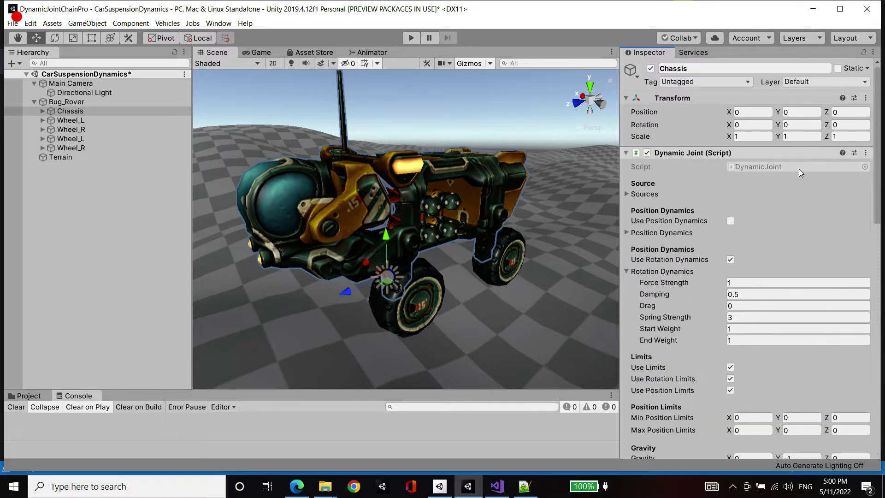
pyautogui.scroll(-10, 779, 373)
pyautogui.scroll(10, 756, 364)
pyautogui.scroll(-8, 774, 392)
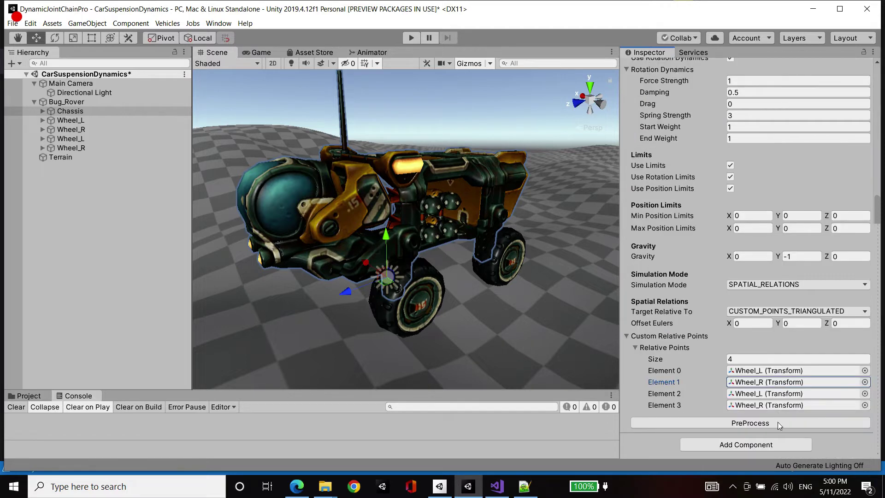
pyautogui.scroll(8, 778, 422)
pyautogui.click(625, 194)
pyautogui.click(625, 194)
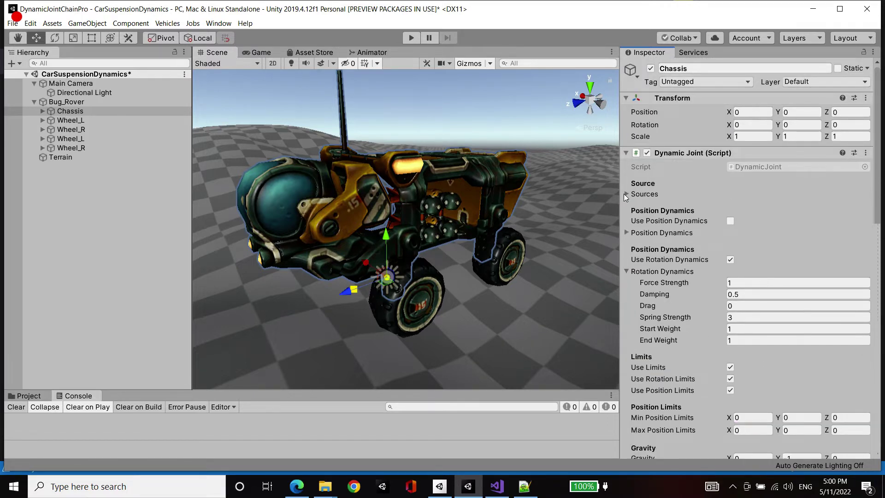
pyautogui.click(638, 195)
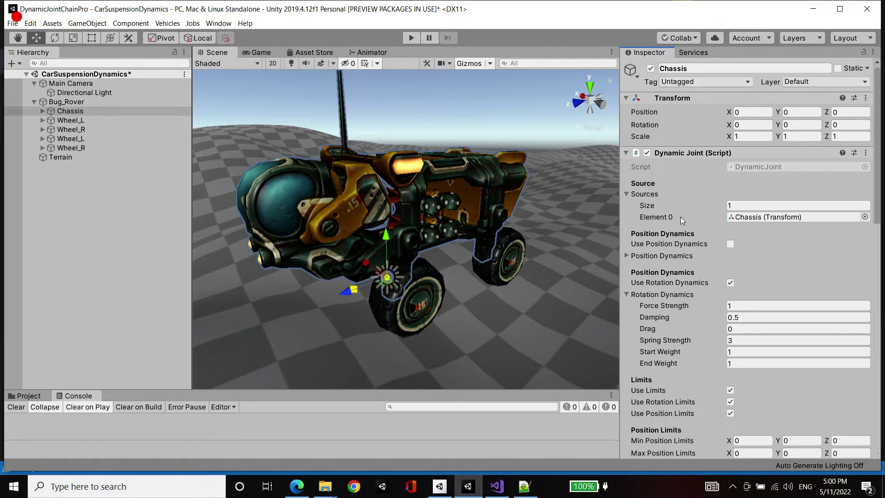
pyautogui.click(626, 192)
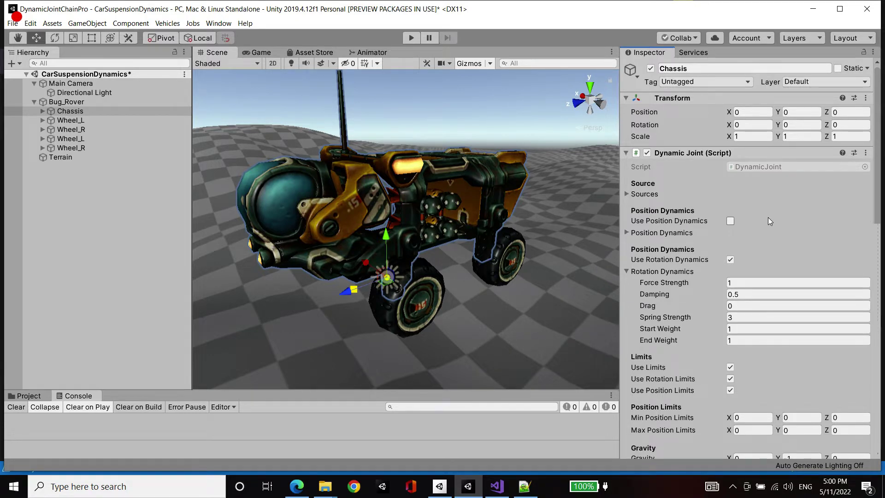
pyautogui.scroll(-5, 770, 242)
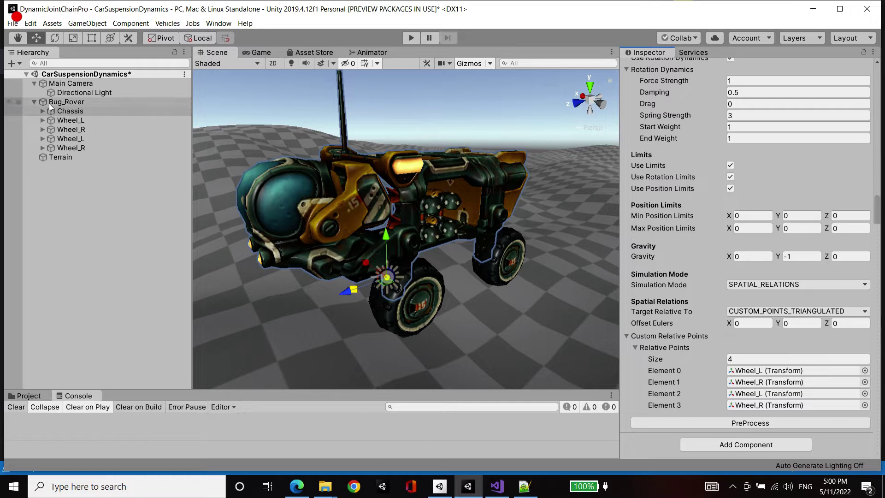
# Run the scene in Play mode and examine the selected Bug_Rover from behind in the Scene view.
pyautogui.click(108, 102)
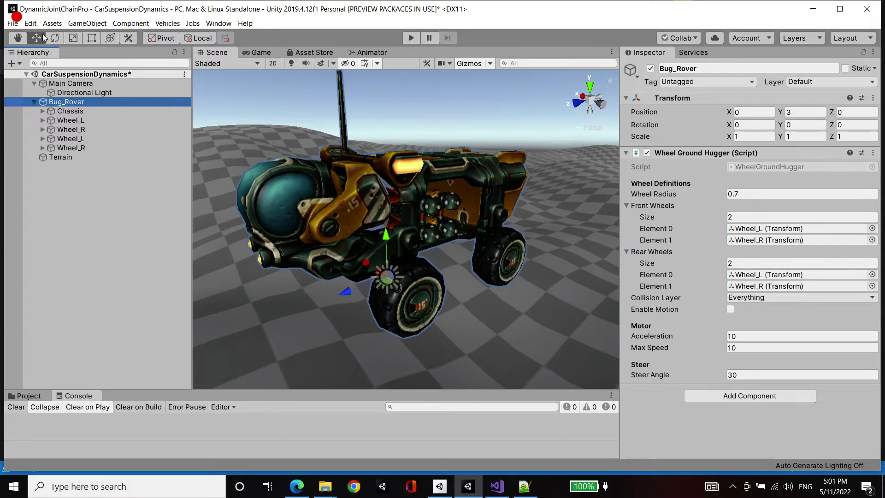
pyautogui.moveTo(429, 117); pyautogui.dragTo(435, 139, button='middle')
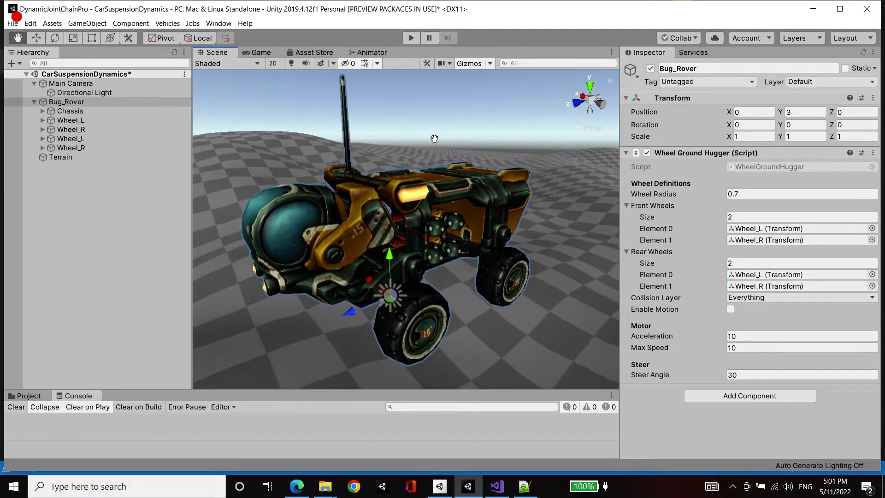
pyautogui.scroll(-4, 433, 135)
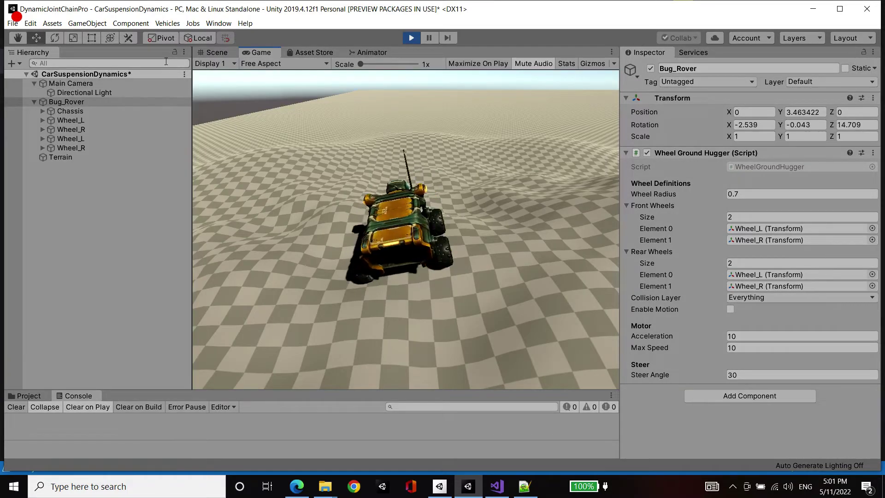
pyautogui.click(216, 52)
pyautogui.click(79, 101)
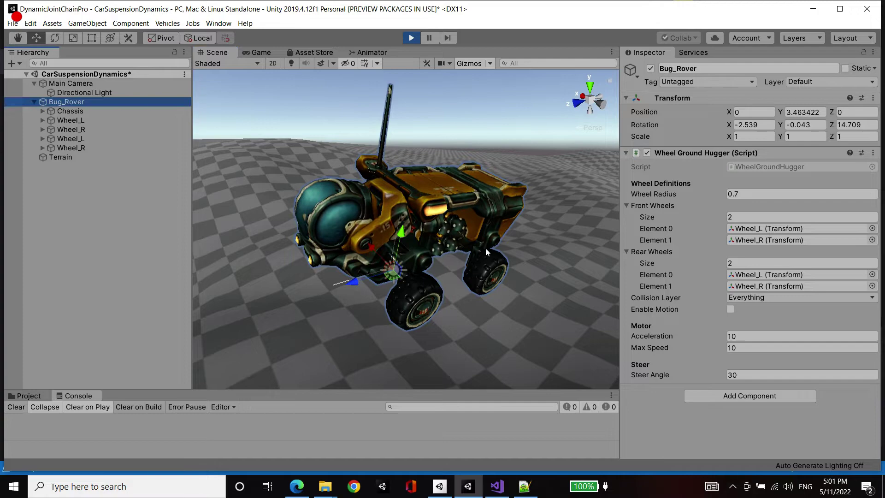
pyautogui.keyDown('alt'); pyautogui.moveTo(486, 252); pyautogui.dragTo(388, 265); pyautogui.keyUp('alt')
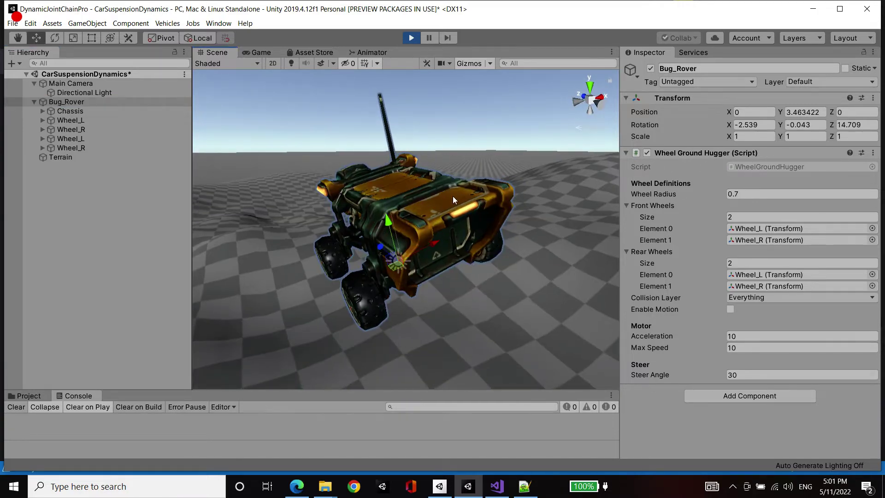
pyautogui.keyDown('alt'); pyautogui.moveTo(453, 196); pyautogui.dragTo(372, 262); pyautogui.keyUp('alt')
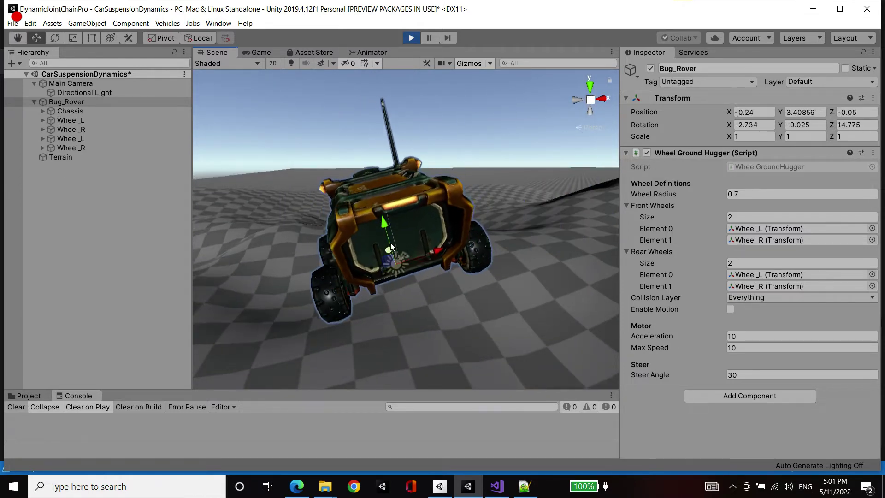
# Rotate the running Bug_Rover back and forth about its vertical axis to test the chassis suspension.
pyautogui.press('e')
pyautogui.moveTo(409, 278); pyautogui.dragTo(821, 318)
pyautogui.moveTo(418, 301); pyautogui.dragTo(590, 279)
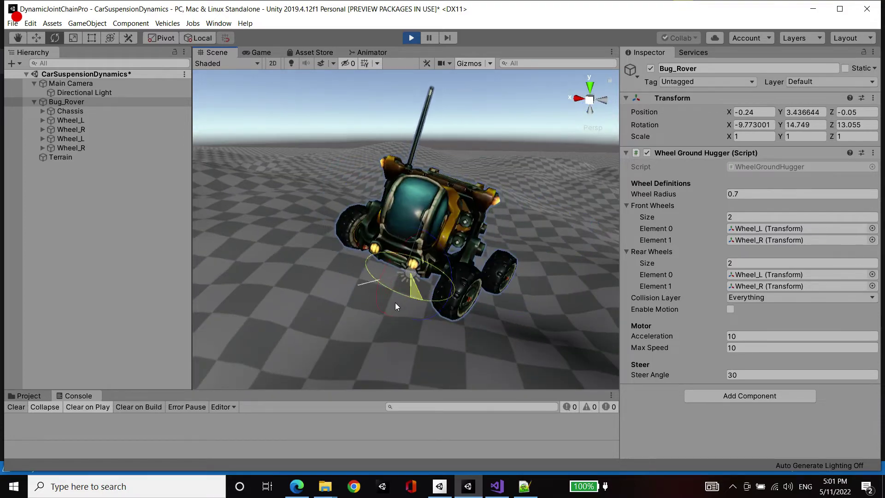
pyautogui.moveTo(394, 301); pyautogui.dragTo(297, 299)
# Move the Bug_Rover across the hilly terrain during Play mode to test how the chassis reacts to bumps.
pyautogui.press('w')
pyautogui.moveTo(405, 268); pyautogui.dragTo(458, 201)
pyautogui.moveTo(458, 201); pyautogui.dragTo(525, 285, button='middle')
pyautogui.moveTo(540, 282); pyautogui.dragTo(232, 231)
pyautogui.moveTo(270, 224); pyautogui.dragTo(390, 242, button='middle')
pyautogui.moveTo(391, 242); pyautogui.dragTo(488, 226)
pyautogui.press('e')
pyautogui.press('w')
pyautogui.moveTo(488, 226); pyautogui.dragTo(461, 248, button='middle')
# Turn the Bug_Rover on the slope it has been moved to and watch the chassis sway.
pyautogui.press('e')
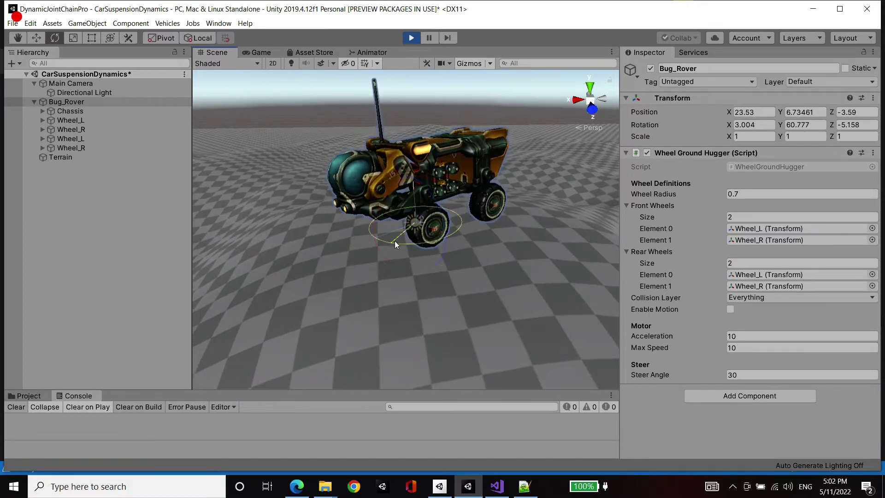
pyautogui.moveTo(396, 244); pyautogui.dragTo(562, 215)
pyautogui.moveTo(425, 242); pyautogui.dragTo(377, 235)
# Move the turned Bug_Rover over the nearby slopes and examine the chassis motion from another side.
pyautogui.press('w')
pyautogui.moveTo(428, 226); pyautogui.dragTo(297, 236)
pyautogui.keyDown('alt'); pyautogui.moveTo(368, 251); pyautogui.dragTo(463, 248); pyautogui.keyUp('alt')
pyautogui.moveTo(524, 283); pyautogui.dragTo(335, 238)
pyautogui.moveTo(465, 270)
pyautogui.keyDown('alt'); pyautogui.mouseDown()
pyautogui.moveTo(451, 273)
pyautogui.moveTo(516, 267)
pyautogui.moveTo(438, 264)
pyautogui.moveTo(479, 260)
pyautogui.mouseUp(); pyautogui.keyUp('alt')
# Spin the Bug_Rover quickly in place to check the chassis rotation response.
pyautogui.press('e')
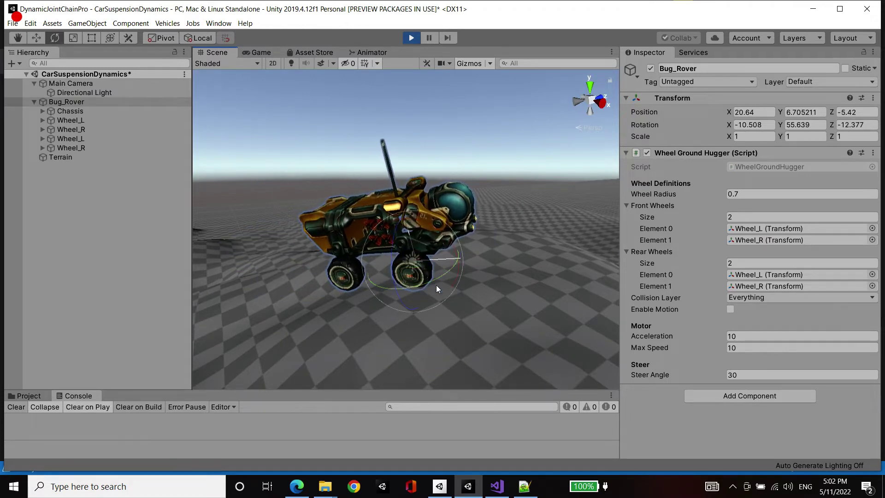
pyautogui.moveTo(433, 283); pyautogui.dragTo(659, 184)
pyautogui.moveTo(452, 273); pyautogui.dragTo(527, 284)
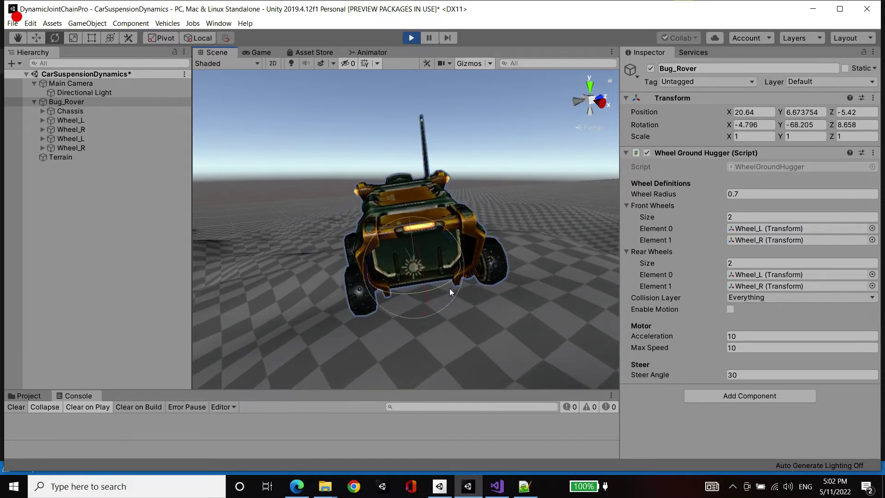
# Try a Rotation Dynamics Spring Strength of 10 and Damping of 2 on the Chassis joint, testing them by rotating the Bug_Rover.
pyautogui.click(74, 111)
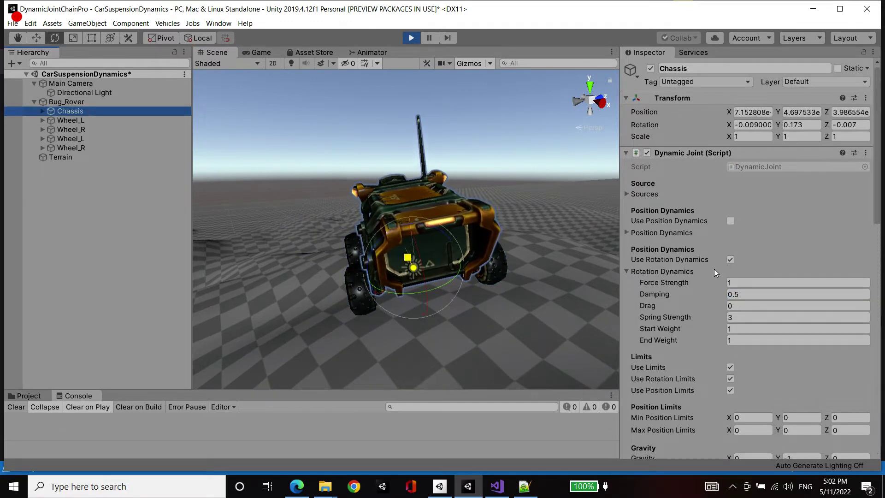
pyautogui.scroll(-5, 714, 269)
pyautogui.scroll(3, 743, 179)
pyautogui.click(748, 217)
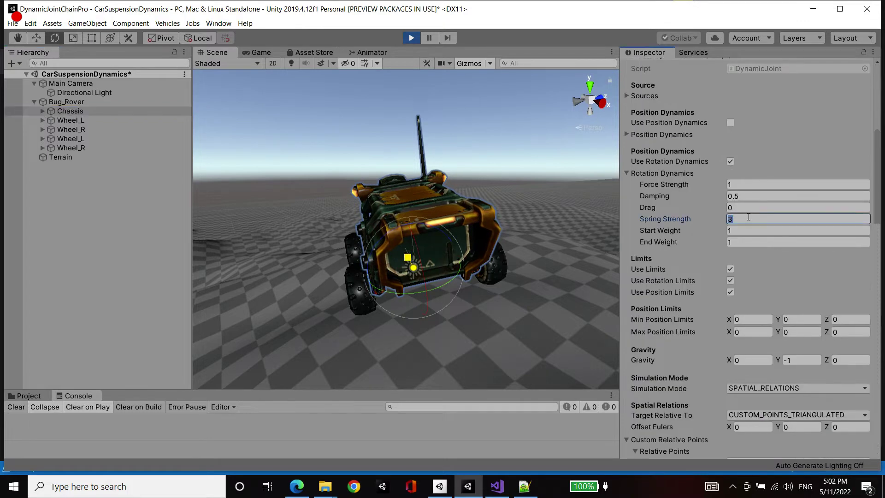
pyautogui.click(758, 197)
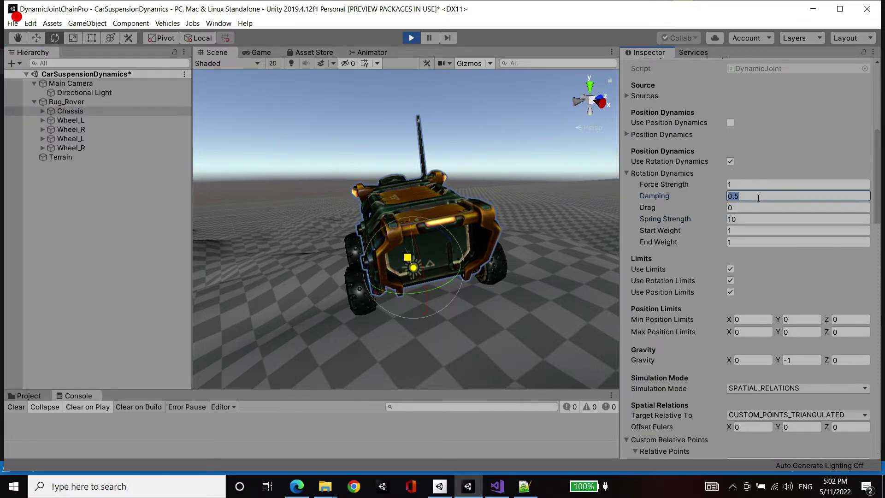
pyautogui.write('2')
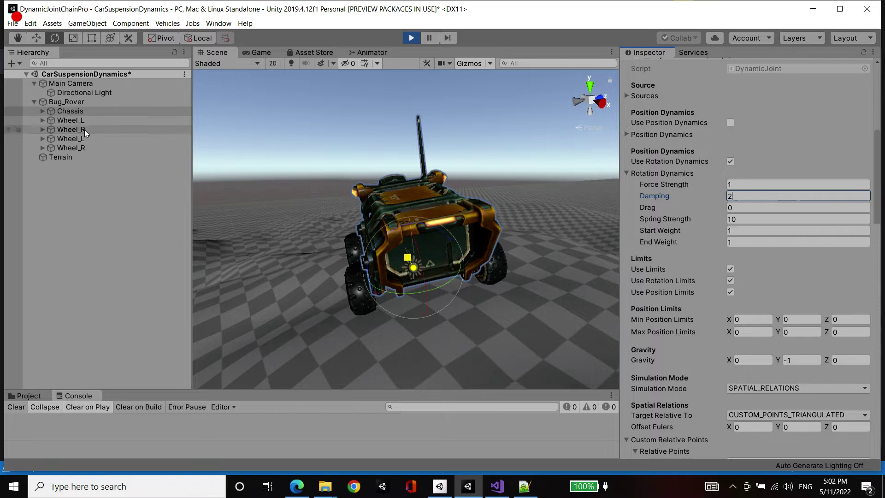
pyautogui.click(69, 102)
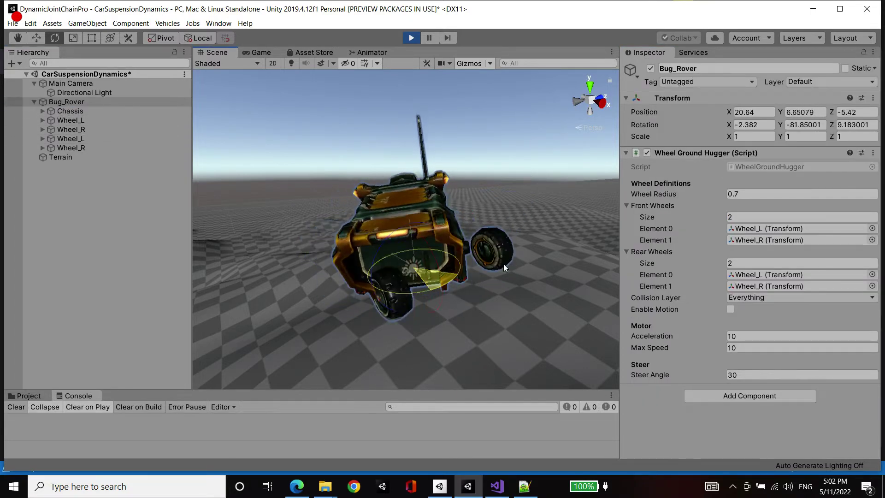
pyautogui.click(422, 260)
# Set the Chassis joint's Rotation Dynamics Damping to 0.5 and Spring Strength to 3, and stop Play mode.
pyautogui.click(746, 294)
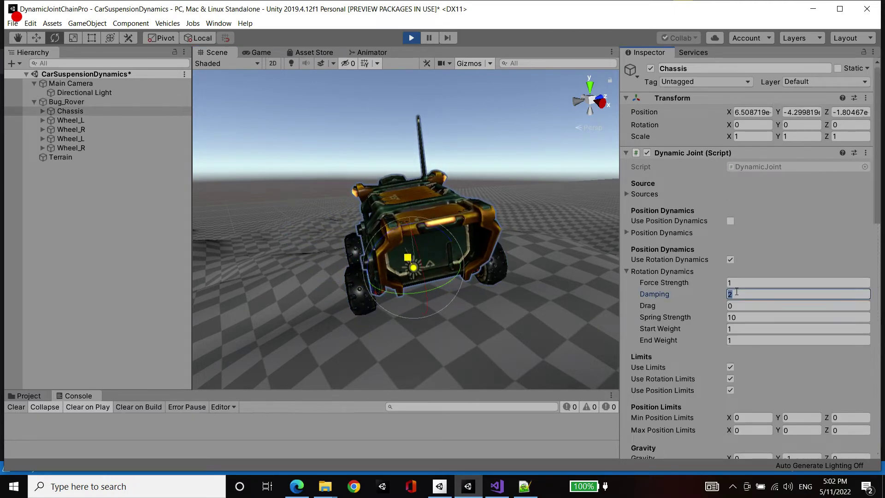
pyautogui.write('0.5')
pyautogui.click(739, 316)
pyautogui.write('3')
pyautogui.press('Return')
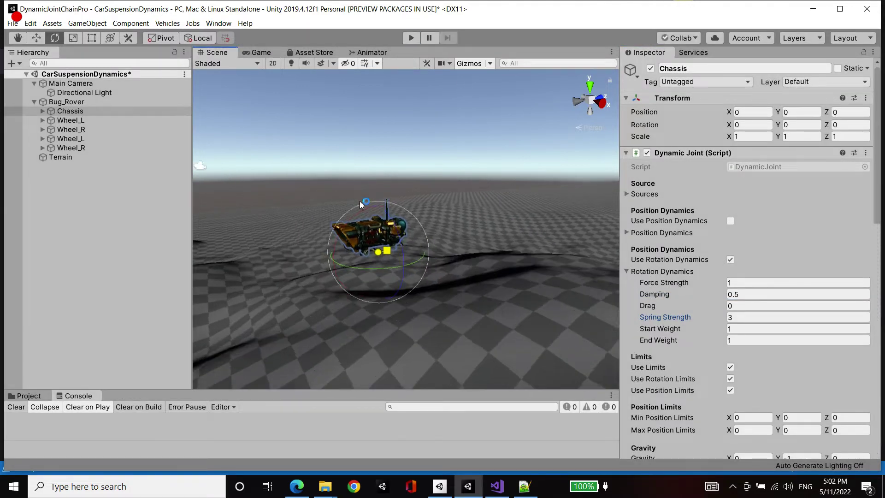
# Add a Dynamic Joint Limit Swing Twist component to the Bug_Rover's Chassis.
pyautogui.doubleClick(71, 112)
pyautogui.keyDown('alt'); pyautogui.moveTo(364, 148); pyautogui.dragTo(467, 184); pyautogui.keyUp('alt')
pyautogui.keyDown('alt'); pyautogui.scroll(-5, 467, 184); pyautogui.keyUp('alt')
pyautogui.scroll(3, 447, 178)
pyautogui.moveTo(454, 151); pyautogui.dragTo(447, 141, button='middle')
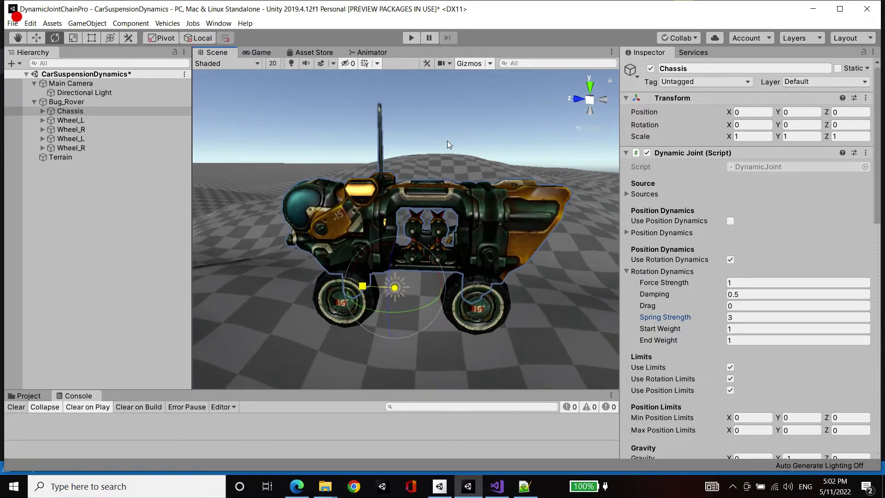
pyautogui.scroll(-5, 704, 184)
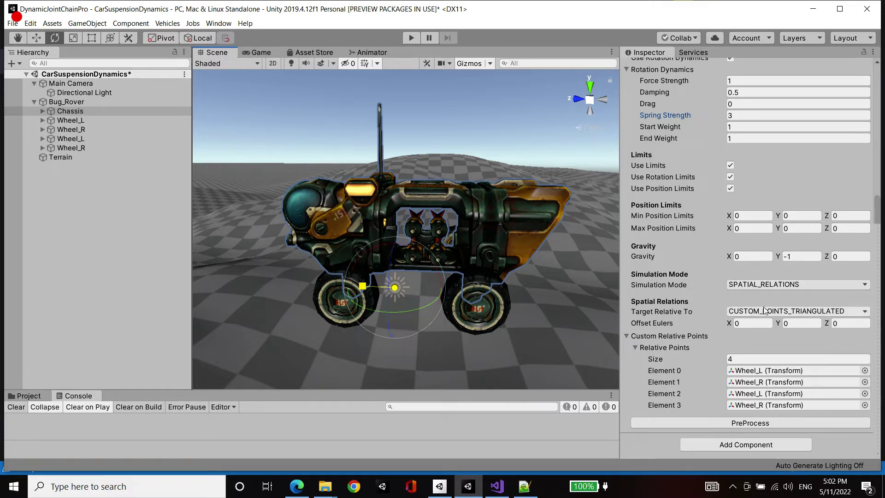
pyautogui.click(748, 444)
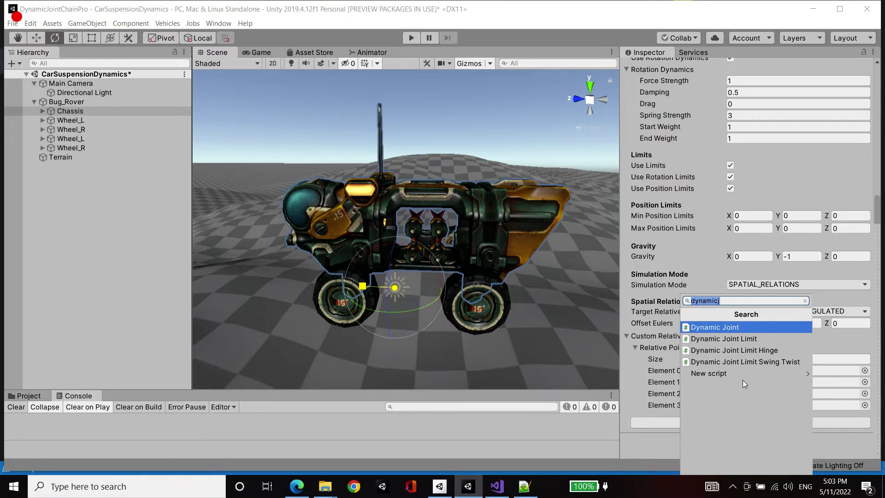
pyautogui.write('dynamicjoint')
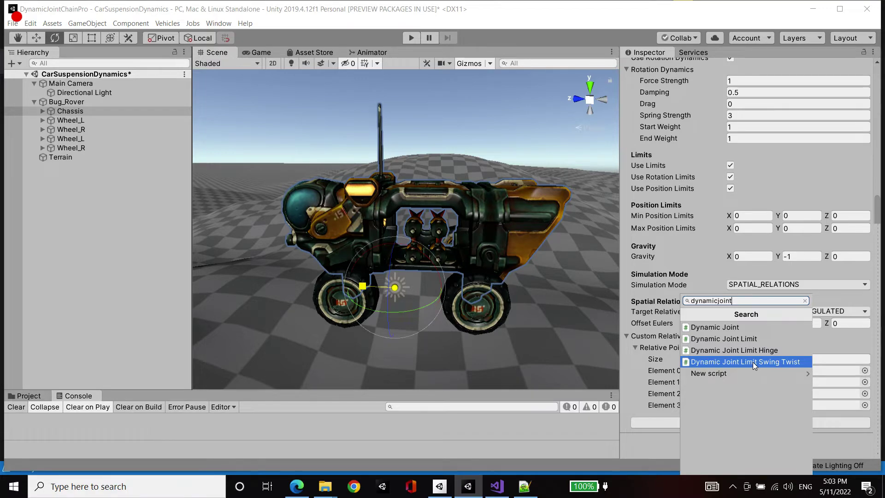
pyautogui.click(753, 361)
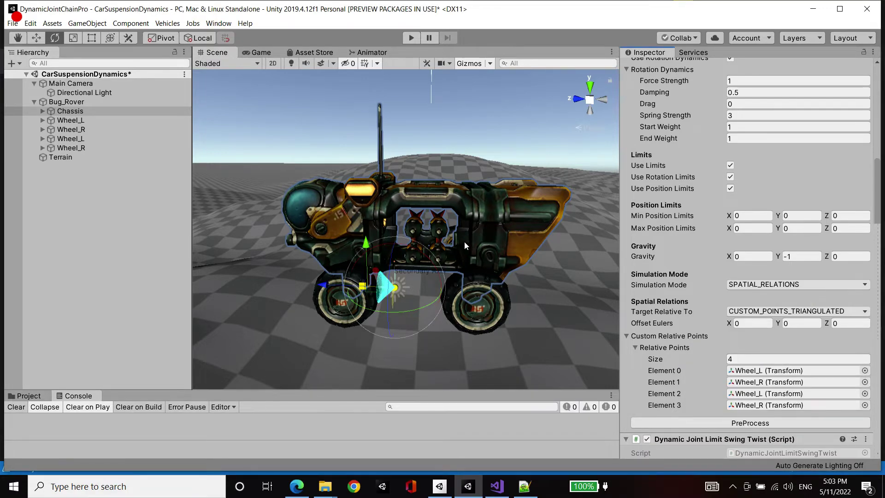
# Align the Chassis swing twist limit to the forward axis and set its Limit Angle to 20.
pyautogui.scroll(5, 464, 241)
pyautogui.scroll(-8, 830, 389)
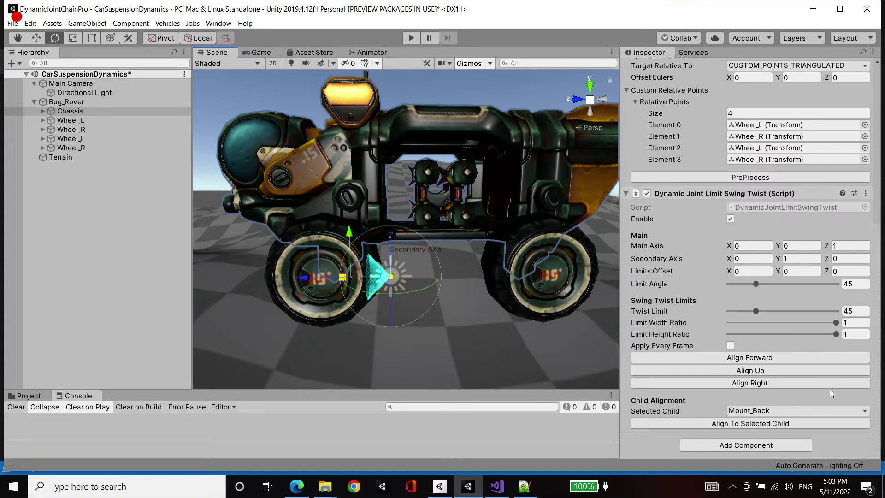
pyautogui.click(756, 358)
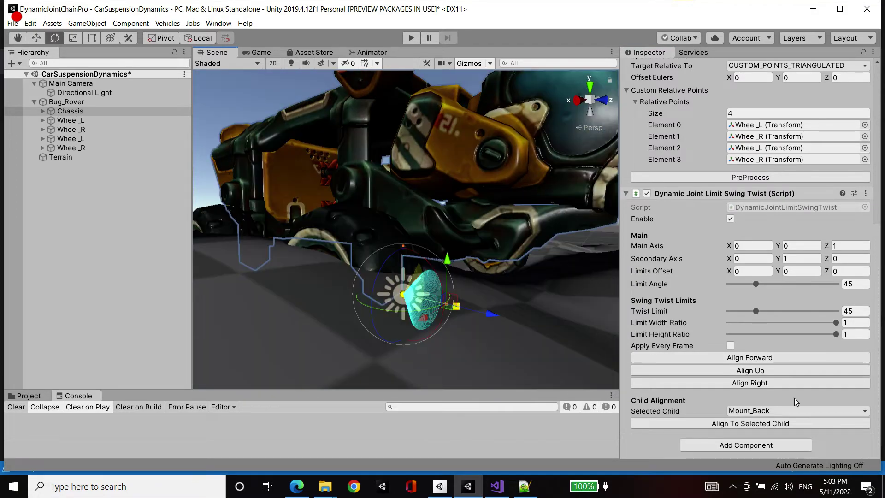
pyautogui.keyDown('alt'); pyautogui.moveTo(484, 288); pyautogui.dragTo(675, 289); pyautogui.keyUp('alt')
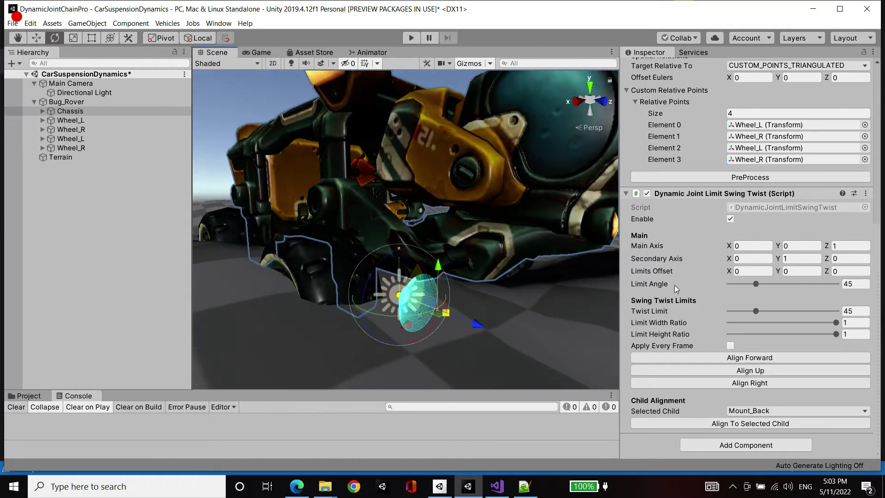
pyautogui.click(854, 285)
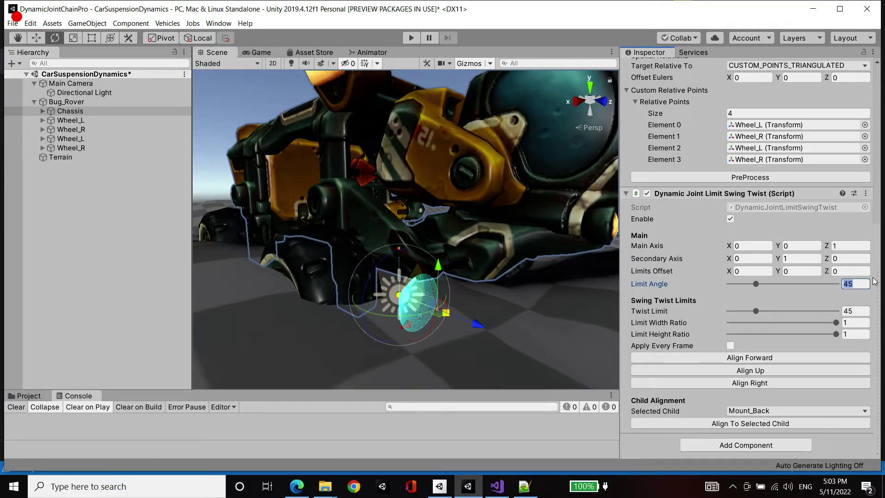
pyautogui.write('20')
pyautogui.press('Return')
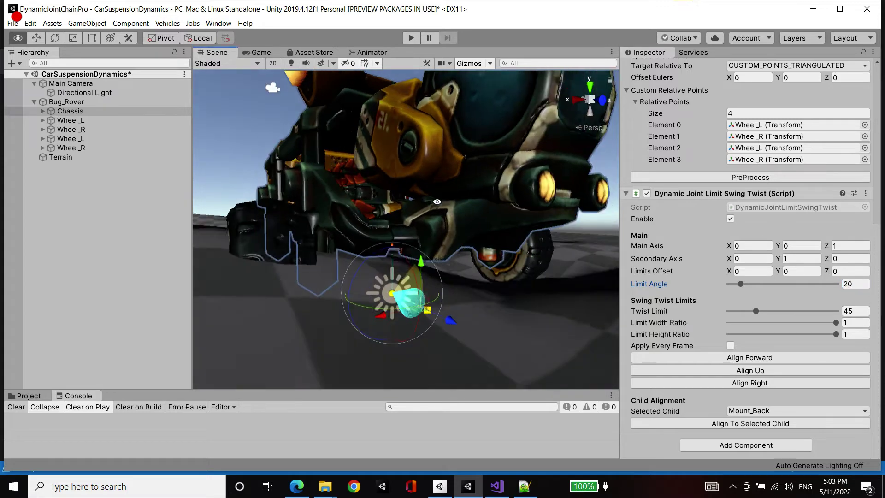
# Set the Chassis swing twist limit's Twist Limit to 0.
pyautogui.click(728, 311)
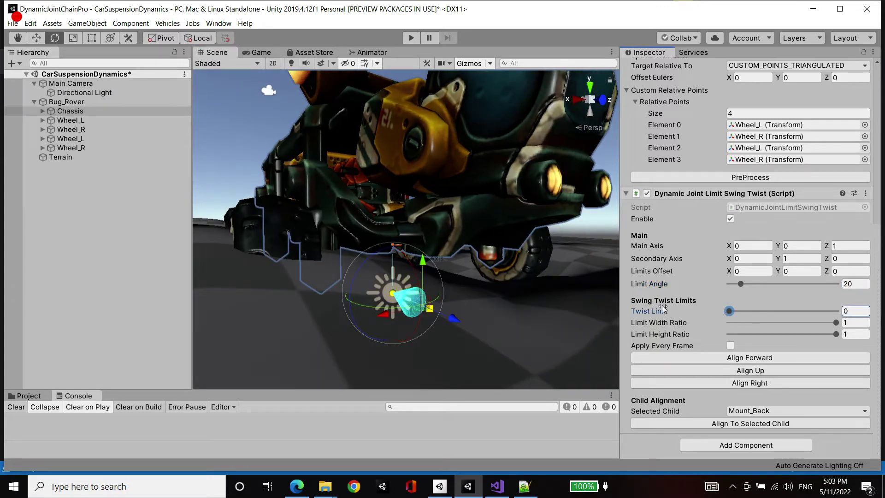
pyautogui.keyDown('alt'); pyautogui.moveTo(530, 277); pyautogui.dragTo(531, 244); pyautogui.keyUp('alt')
pyautogui.scroll(4, 529, 264)
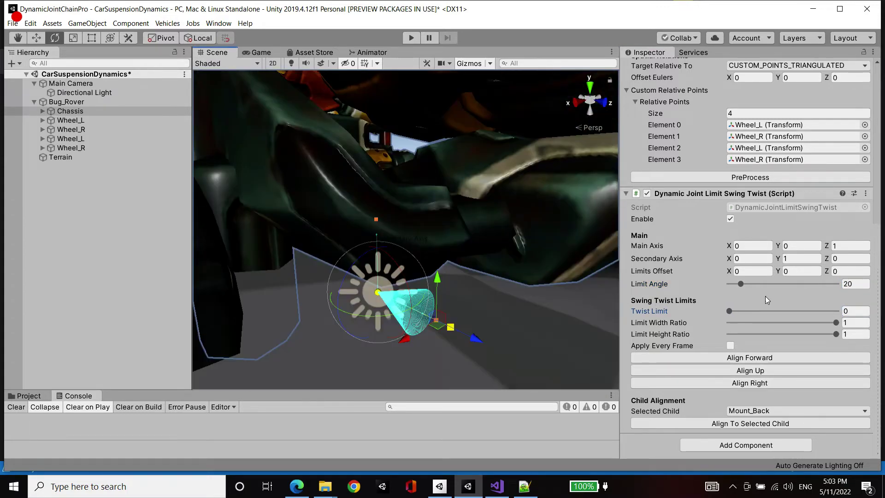
pyautogui.moveTo(730, 311)
pyautogui.mouseDown()
pyautogui.moveTo(780, 311)
pyautogui.moveTo(729, 311)
pyautogui.mouseUp()
# Examine the swing limit cone under the Chassis from the rear, side and front of the rover.
pyautogui.keyDown('alt'); pyautogui.moveTo(374, 232); pyautogui.dragTo(464, 231); pyautogui.keyUp('alt')
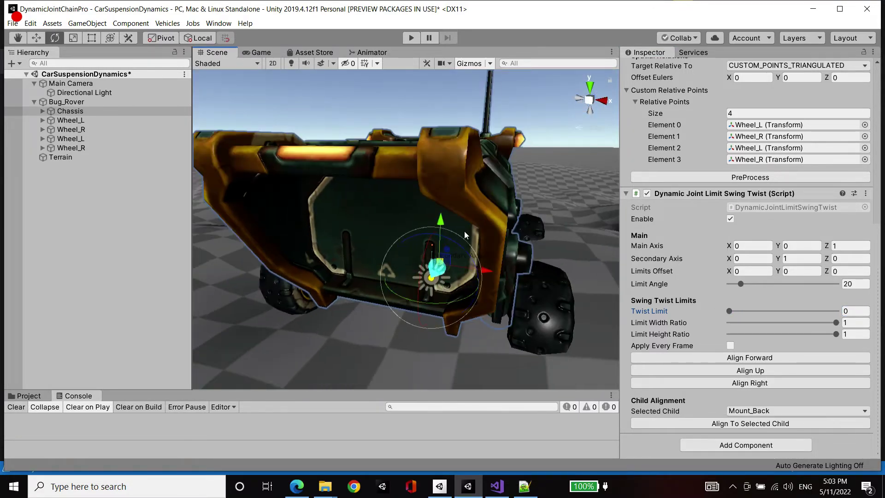
pyautogui.scroll(-3, 478, 223)
pyautogui.keyDown('alt'); pyautogui.moveTo(524, 231); pyautogui.dragTo(449, 228); pyautogui.keyUp('alt')
pyautogui.scroll(4, 450, 228)
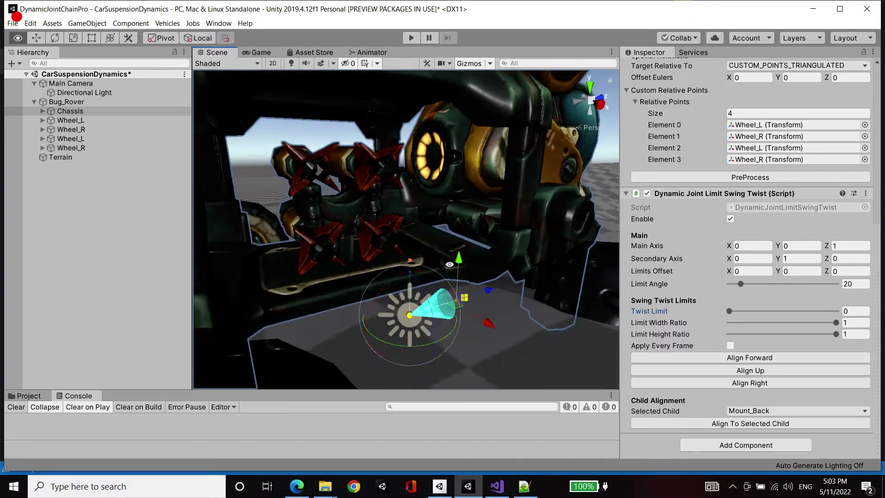
pyautogui.keyDown('alt'); pyautogui.moveTo(507, 239); pyautogui.dragTo(484, 244); pyautogui.keyUp('alt')
pyautogui.moveTo(484, 249); pyautogui.dragTo(480, 236, button='middle')
pyautogui.keyDown('alt'); pyautogui.moveTo(480, 235); pyautogui.dragTo(437, 261); pyautogui.keyUp('alt')
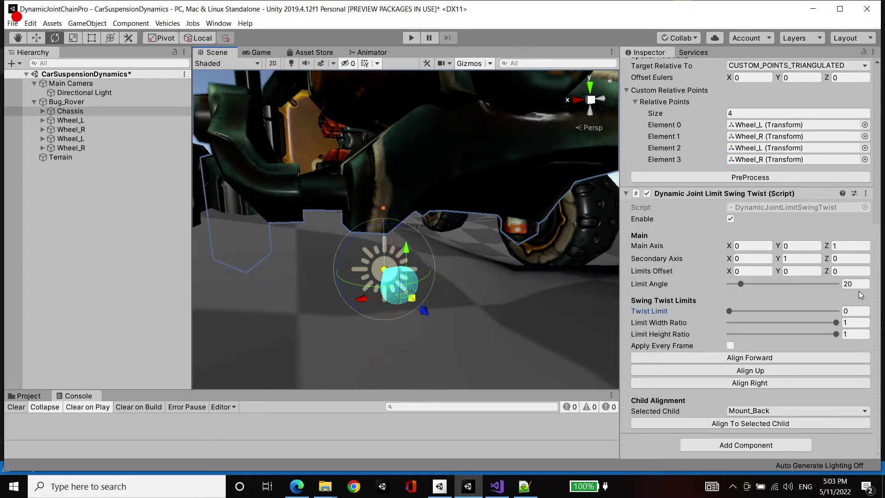
pyautogui.keyDown('alt'); pyautogui.moveTo(460, 227); pyautogui.dragTo(453, 223); pyautogui.keyUp('alt')
pyautogui.scroll(-3, 456, 223)
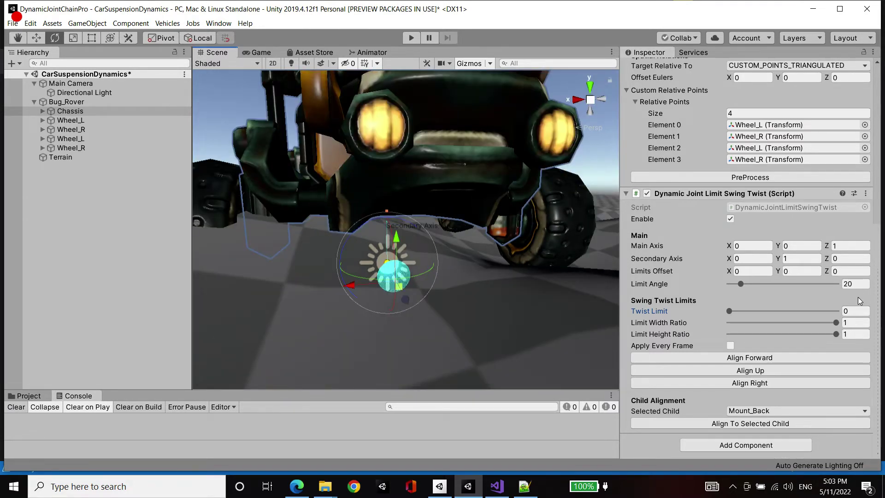
# Start Play mode and move the Bug_Rover sideways across the terrain in the Scene view to test the chassis limits.
pyautogui.click(410, 38)
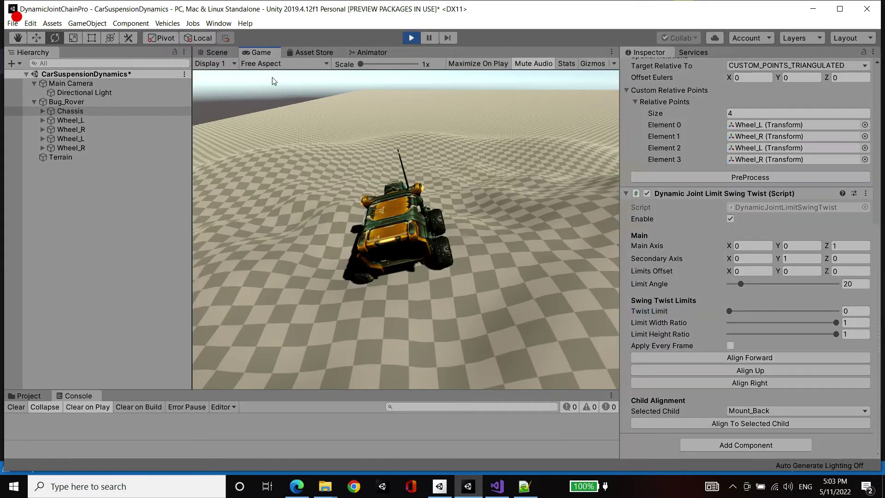
pyautogui.click(213, 53)
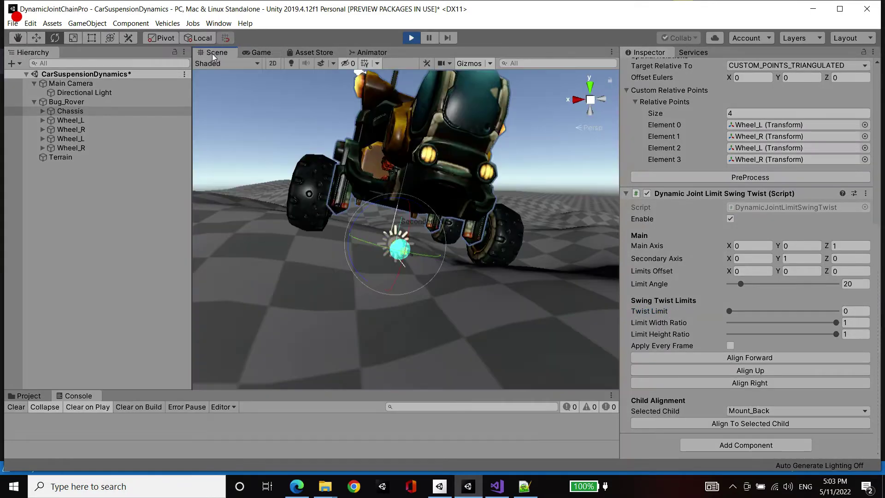
pyautogui.click(79, 102)
pyautogui.scroll(-5, 359, 234)
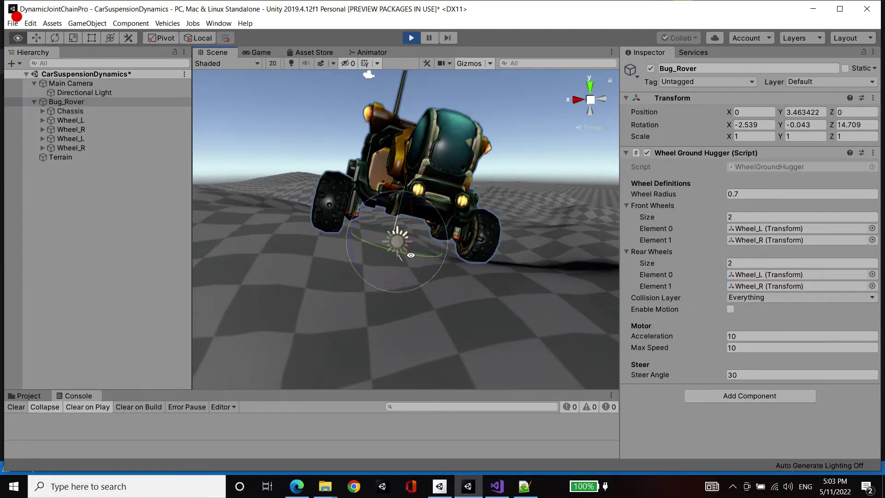
pyautogui.press('w')
pyautogui.moveTo(357, 235); pyautogui.dragTo(262, 220)
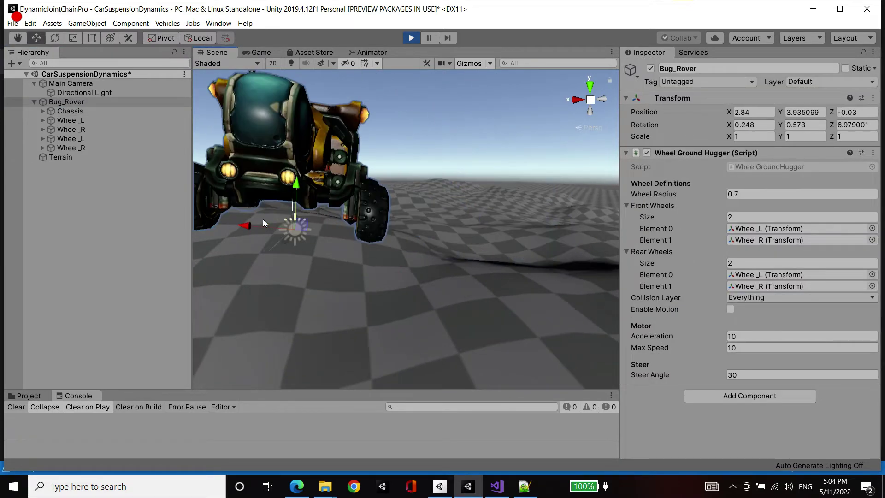
pyautogui.keyDown('alt'); pyautogui.moveTo(322, 218); pyautogui.dragTo(409, 277); pyautogui.keyUp('alt')
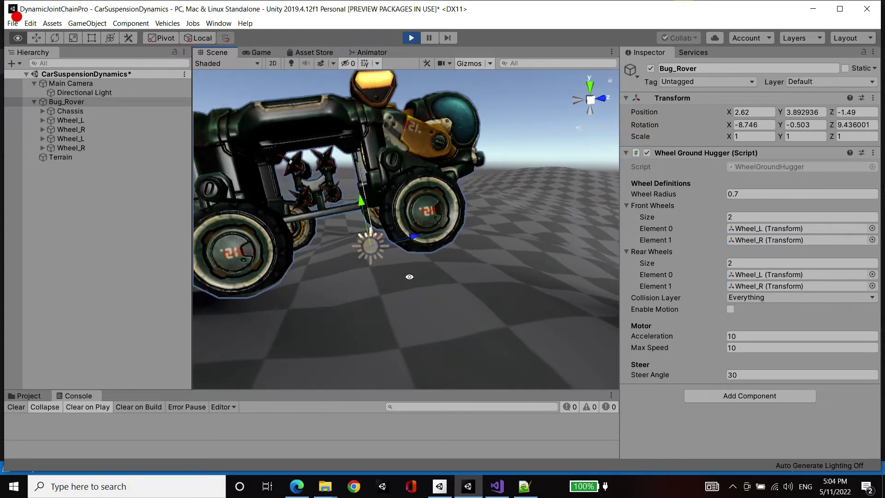
# Turn the Bug_Rover slightly and examine the chassis tilt relative to the wheels from behind.
pyautogui.scroll(-2, 387, 251)
pyautogui.keyDown('alt'); pyautogui.moveTo(369, 235); pyautogui.dragTo(390, 257); pyautogui.keyUp('alt')
pyautogui.press('e')
pyautogui.scroll(4, 393, 249)
pyautogui.moveTo(393, 249); pyautogui.dragTo(429, 250, button='middle')
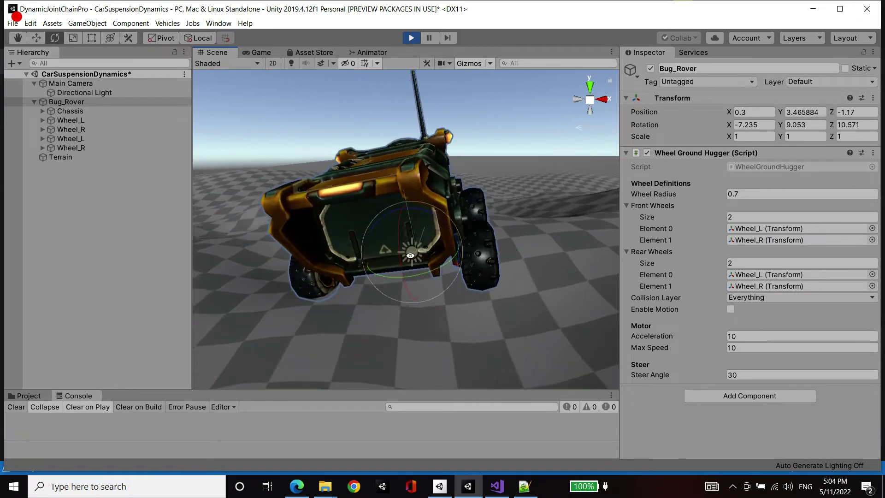
pyautogui.keyDown('alt'); pyautogui.moveTo(429, 249); pyautogui.dragTo(427, 213); pyautogui.keyUp('alt')
pyautogui.scroll(4, 427, 214)
pyautogui.moveTo(426, 213); pyautogui.dragTo(431, 233, button='middle')
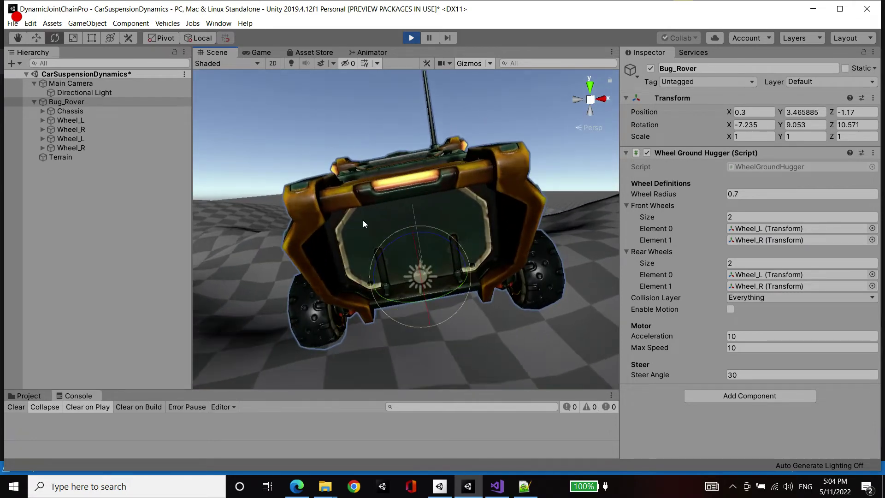
# Set the Chassis swing twist limit's Limit Width Ratio to 1, Limit Height Ratio to 0 and Twist Limit to 20.
pyautogui.click(77, 109)
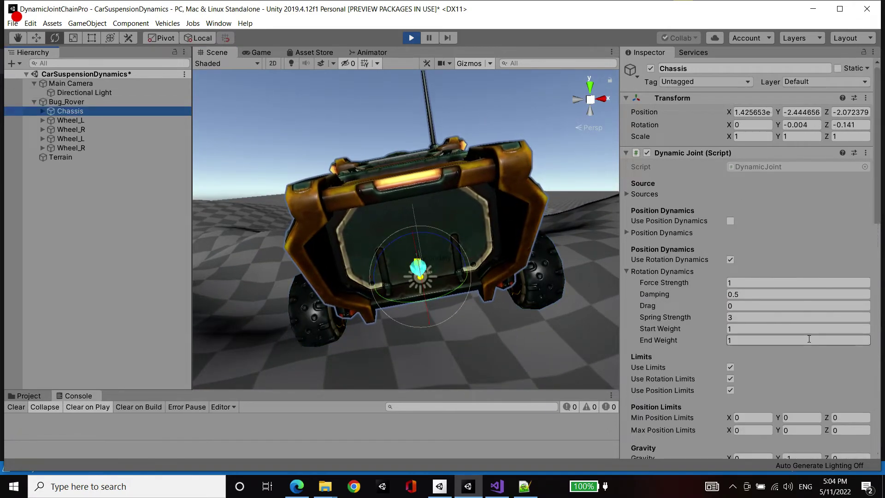
pyautogui.scroll(-8, 786, 291)
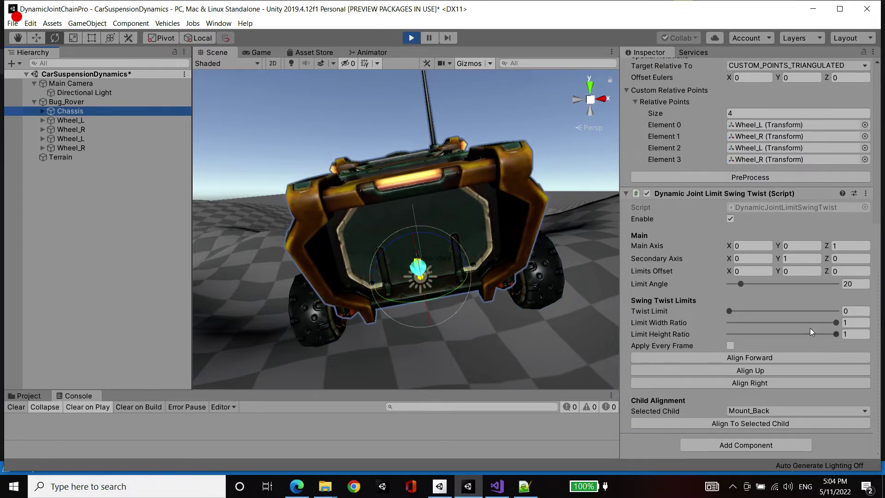
pyautogui.press('alt')
pyautogui.keyDown('alt'); pyautogui.moveTo(439, 267); pyautogui.dragTo(507, 212); pyautogui.keyUp('alt')
pyautogui.keyDown('alt'); pyautogui.scroll(1, 507, 212); pyautogui.keyUp('alt')
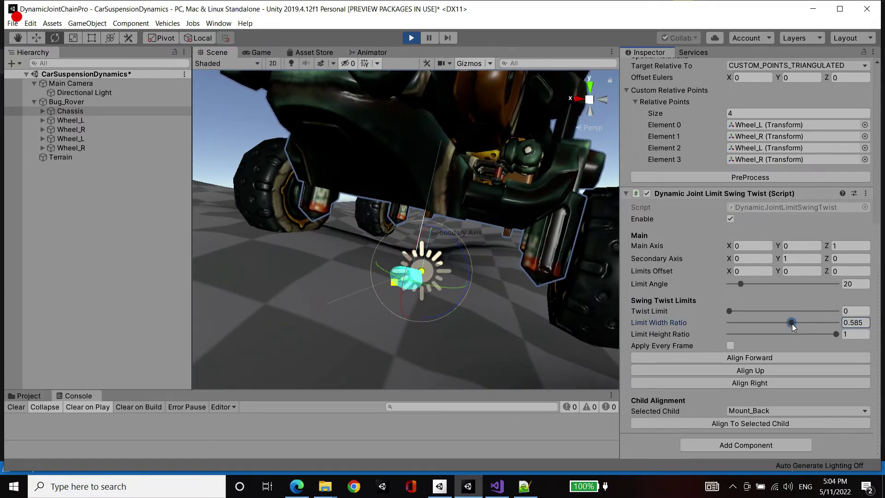
pyautogui.click(836, 322)
pyautogui.moveTo(838, 334); pyautogui.dragTo(693, 332)
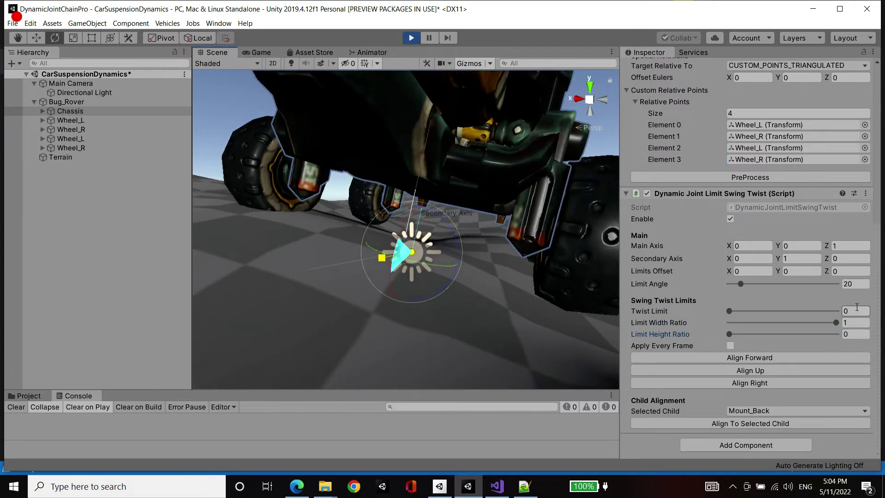
pyautogui.click(857, 309)
pyautogui.write('20')
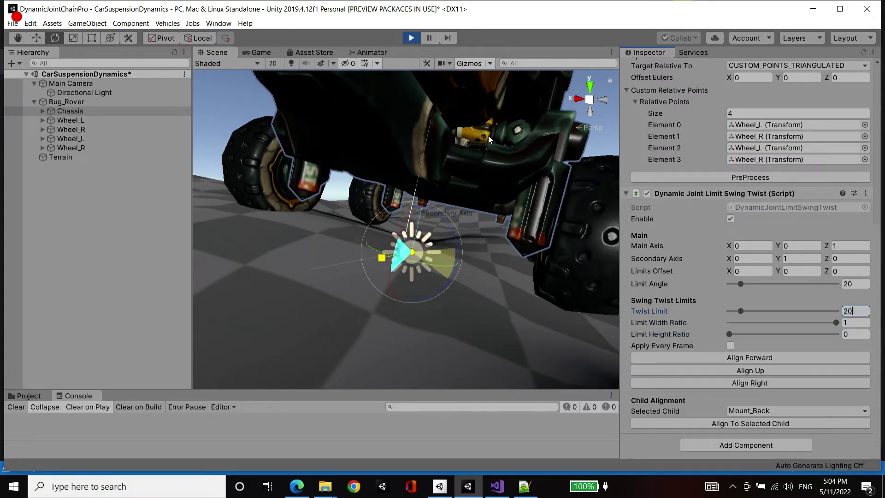
# Move and turn the Bug_Rover over the slopes to test the chassis motion with the adjusted swing and twist limits.
pyautogui.click(88, 103)
pyautogui.press('w')
pyautogui.moveTo(369, 245); pyautogui.dragTo(257, 221)
pyautogui.press('e')
pyautogui.moveTo(341, 208); pyautogui.dragTo(430, 228, button='middle')
pyautogui.scroll(3, 430, 228)
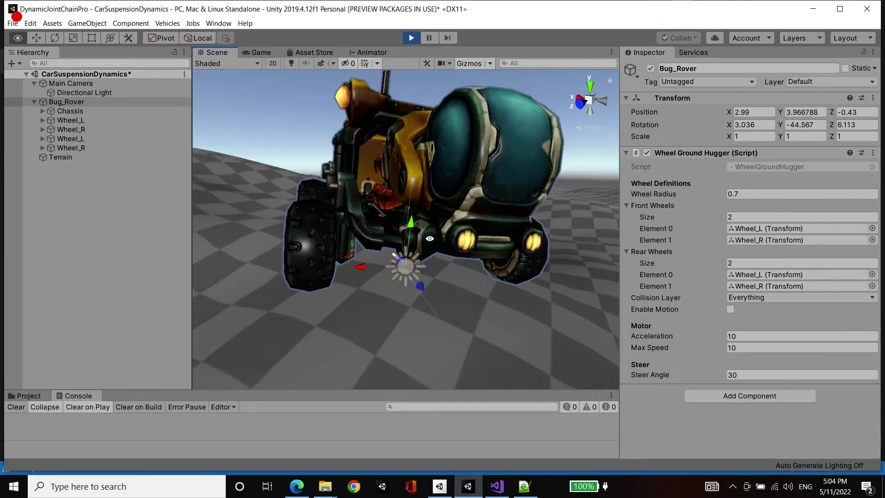
pyautogui.keyDown('alt'); pyautogui.moveTo(430, 228); pyautogui.dragTo(413, 225); pyautogui.keyUp('alt')
pyautogui.moveTo(366, 267); pyautogui.dragTo(375, 270)
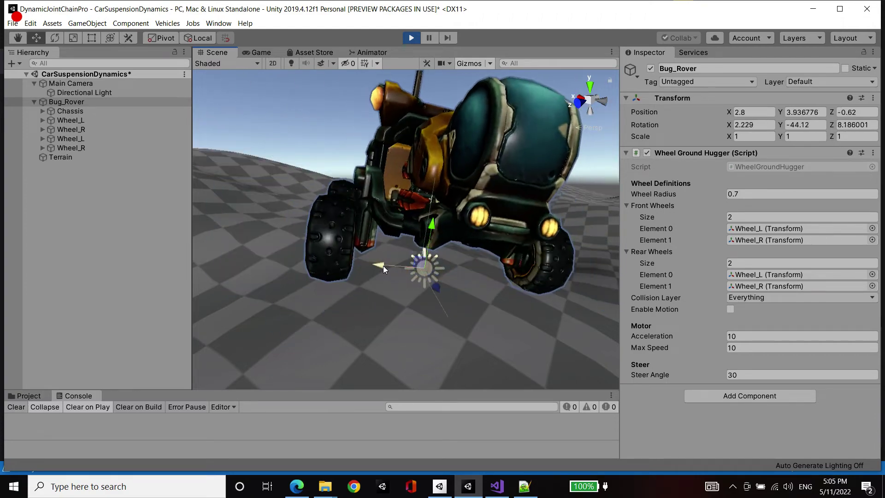
pyautogui.keyDown('alt'); pyautogui.moveTo(365, 272); pyautogui.dragTo(382, 245); pyautogui.keyUp('alt')
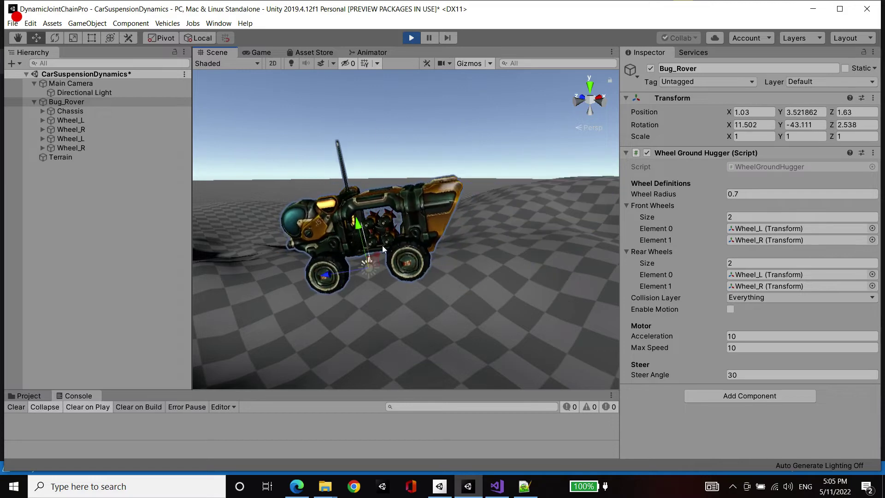
pyautogui.scroll(2, 383, 246)
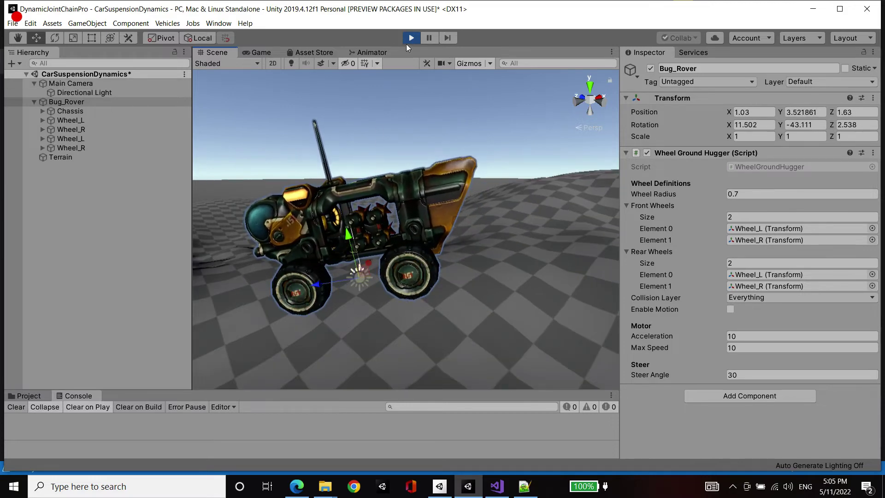
# Copy the Chassis's Dynamic Joint Limit Swing Twist component with its Play mode values, and stop Play mode.
pyautogui.click(86, 112)
pyautogui.scroll(-10, 833, 333)
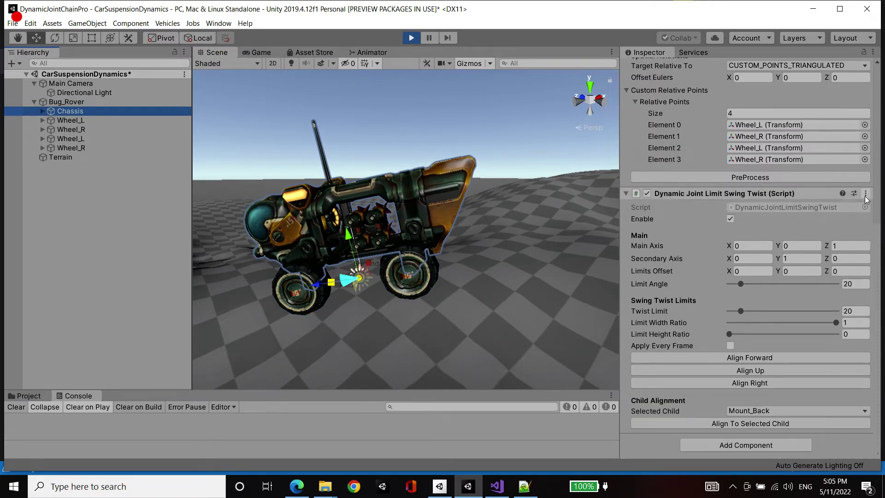
pyautogui.click(865, 193)
pyautogui.click(808, 274)
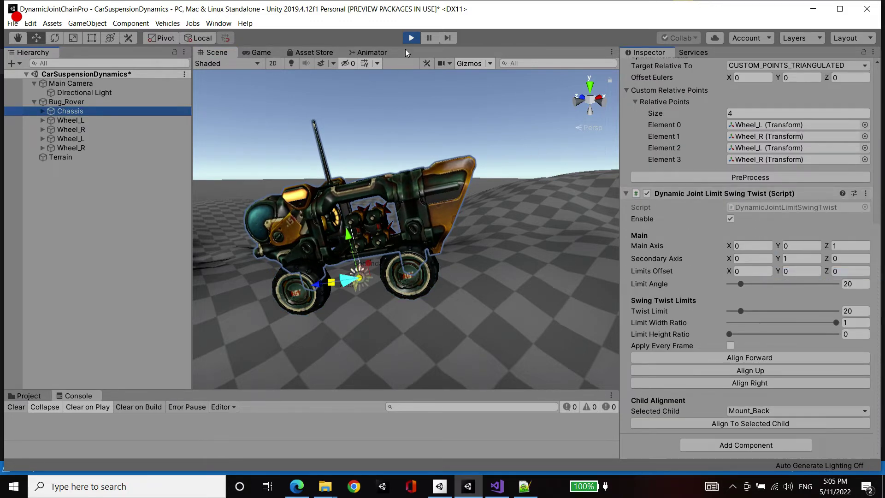
pyautogui.click(412, 38)
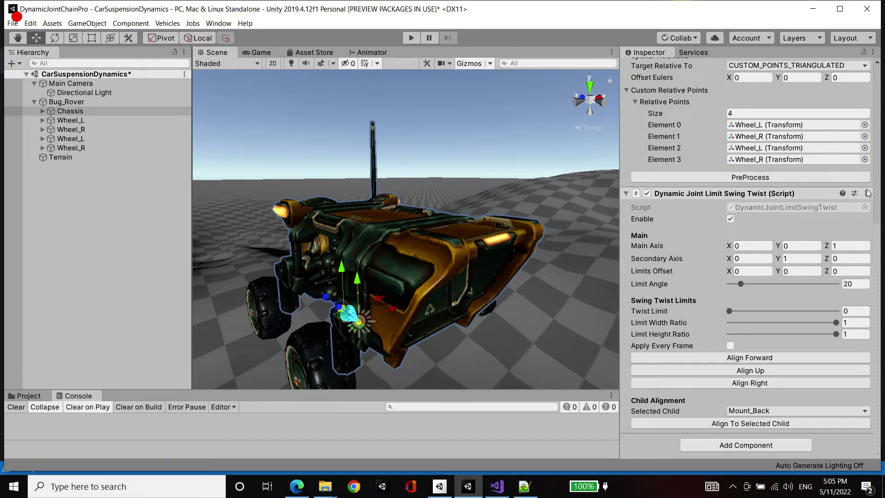
# Paste the copied values into the Chassis's Dynamic Joint Limit Swing Twist component and set its Limit Angle to 15.
pyautogui.click(865, 194)
pyautogui.click(827, 298)
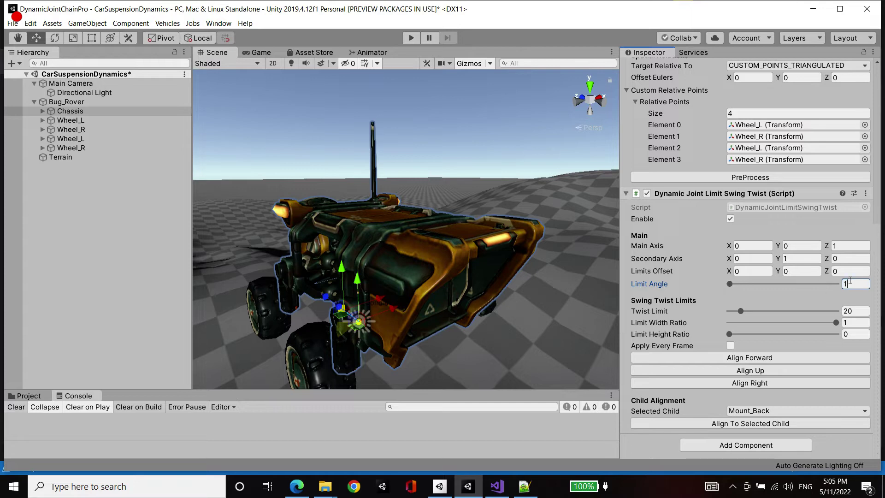
pyautogui.keyDown('alt'); pyautogui.moveTo(511, 220); pyautogui.dragTo(567, 221); pyautogui.keyUp('alt')
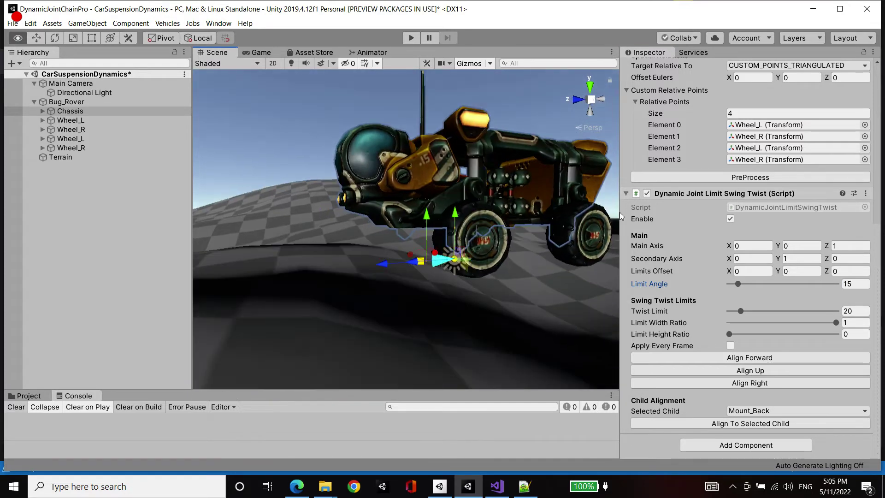
pyautogui.keyDown('alt'); pyautogui.moveTo(454, 217); pyautogui.dragTo(598, 270, button='right'); pyautogui.keyUp('alt')
pyautogui.keyDown('alt'); pyautogui.moveTo(598, 270); pyautogui.dragTo(439, 236); pyautogui.keyUp('alt')
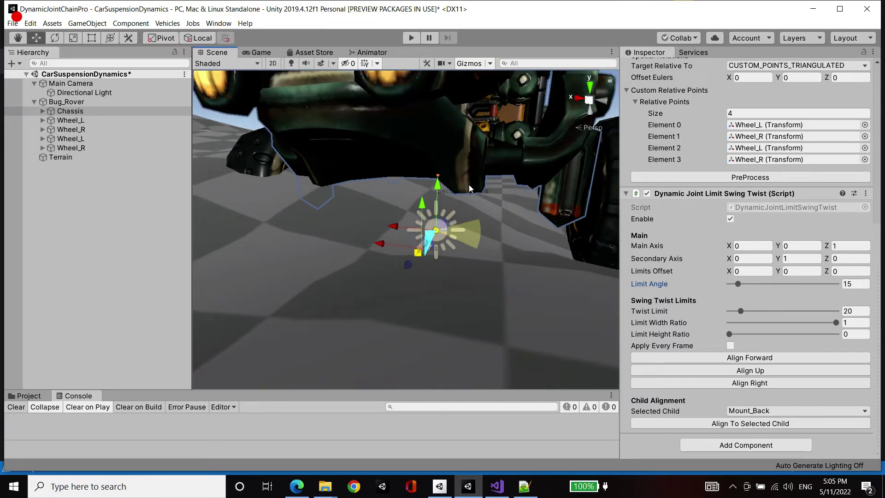
# Set the Chassis's Twist Limit to 15 and inspect the limit cone under the rover.
pyautogui.click(859, 313)
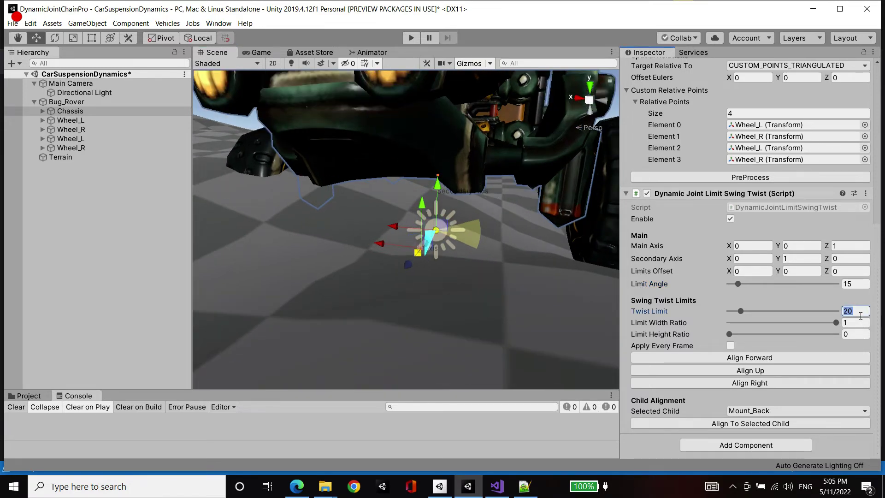
pyautogui.write('15')
pyautogui.keyDown('alt'); pyautogui.moveTo(483, 181); pyautogui.dragTo(381, 174); pyautogui.keyUp('alt')
pyautogui.keyDown('alt'); pyautogui.moveTo(381, 173); pyautogui.dragTo(383, 232, button='right'); pyautogui.keyUp('alt')
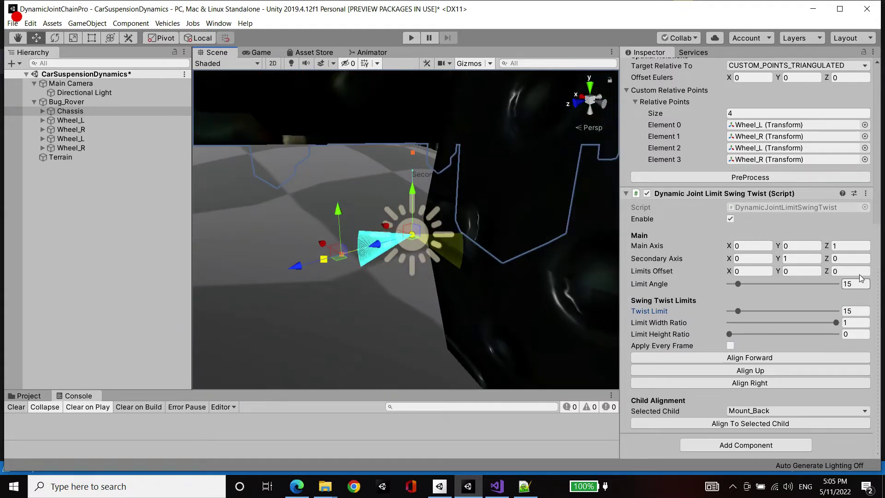
pyautogui.keyDown('alt'); pyautogui.moveTo(377, 172); pyautogui.dragTo(421, 210); pyautogui.keyUp('alt')
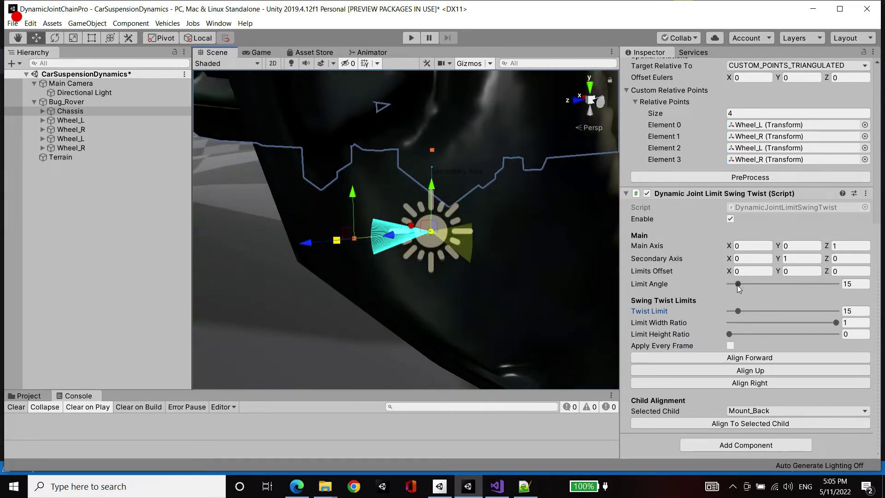
pyautogui.scroll(-10, 465, 240)
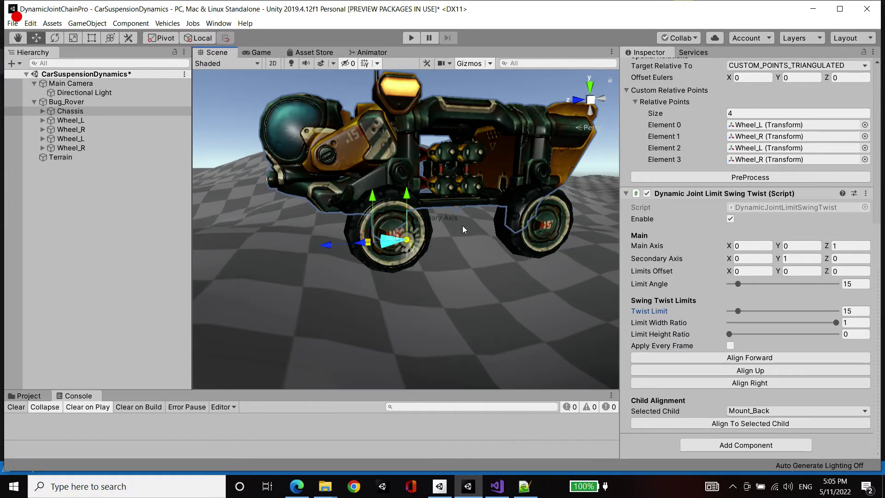
pyautogui.keyDown('alt'); pyautogui.moveTo(463, 229); pyautogui.dragTo(477, 244); pyautogui.keyUp('alt')
# Start Play mode and turn on Enable Motion in the Bug_Rover's Wheel Ground Hugger to drive it over the terrain.
pyautogui.click(411, 37)
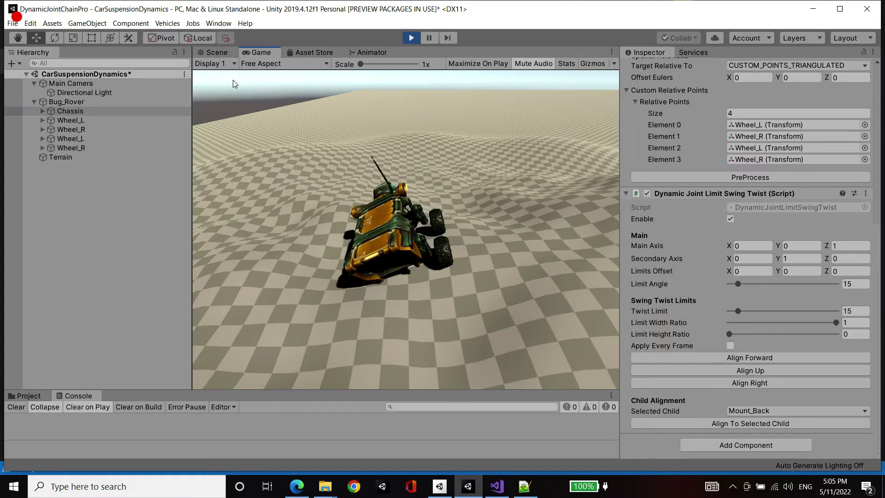
pyautogui.click(216, 53)
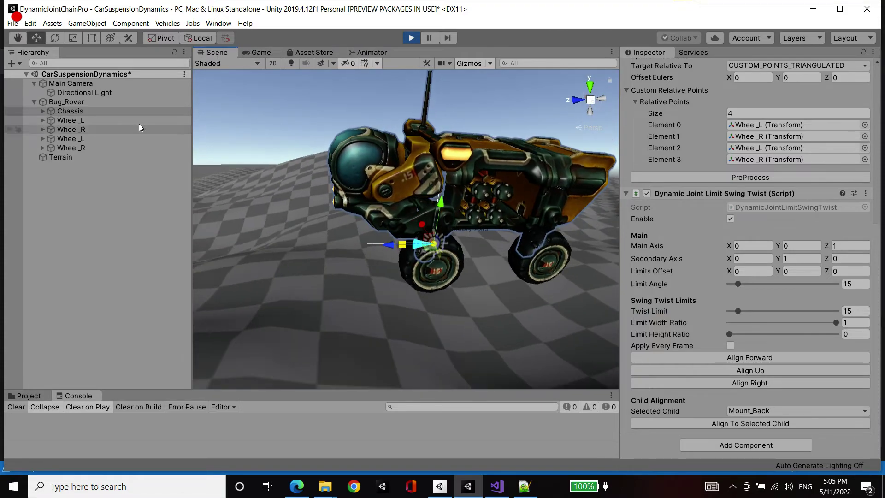
pyautogui.click(424, 244)
pyautogui.moveTo(389, 244); pyautogui.dragTo(364, 244)
pyautogui.hotkey('ctrl', 'z')
pyautogui.keyDown('alt'); pyautogui.moveTo(519, 281); pyautogui.dragTo(397, 300); pyautogui.keyUp('alt')
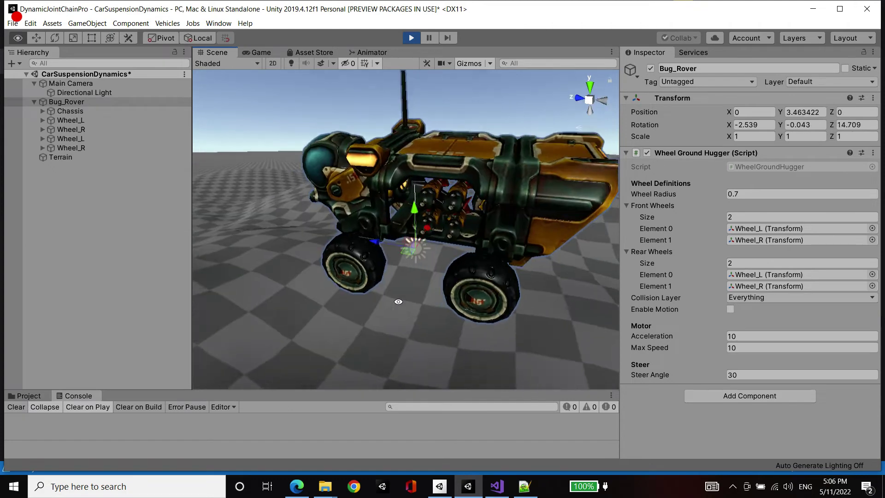
pyautogui.scroll(-3, 544, 289)
pyautogui.click(263, 53)
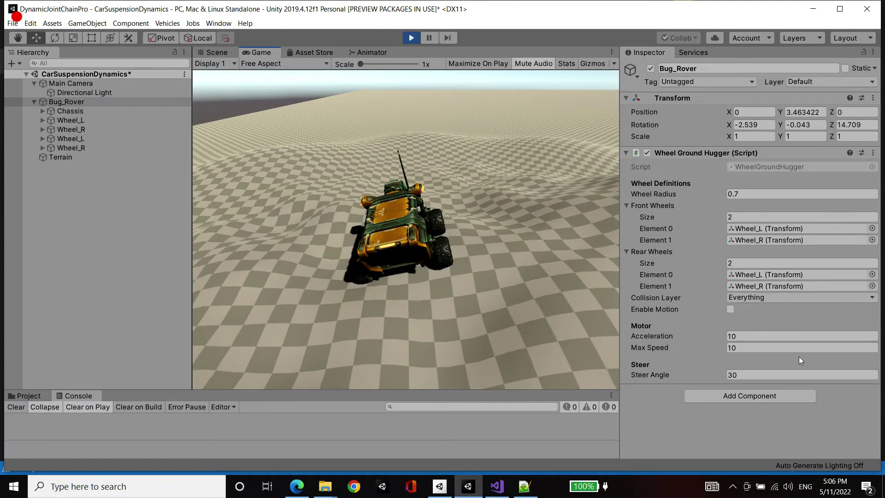
pyautogui.click(730, 310)
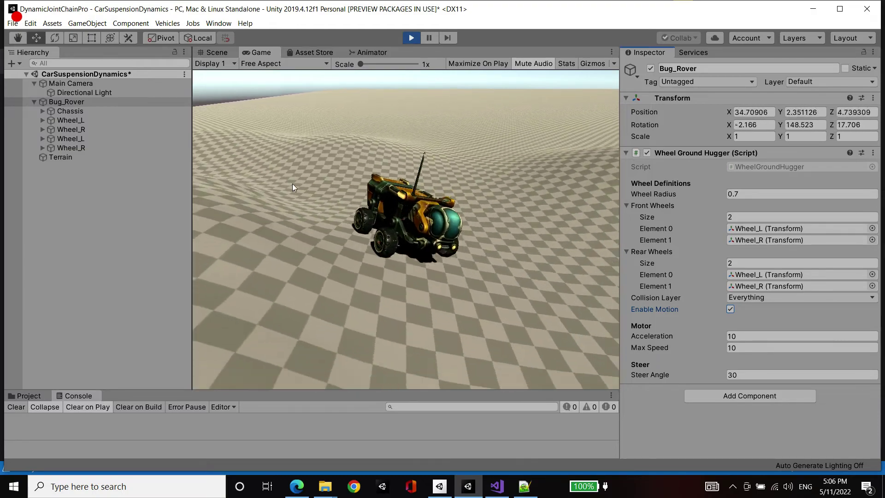
# Set Spring Strength to 10 in the Chassis's Rotation Dynamics while the rover is driving.
pyautogui.click(76, 110)
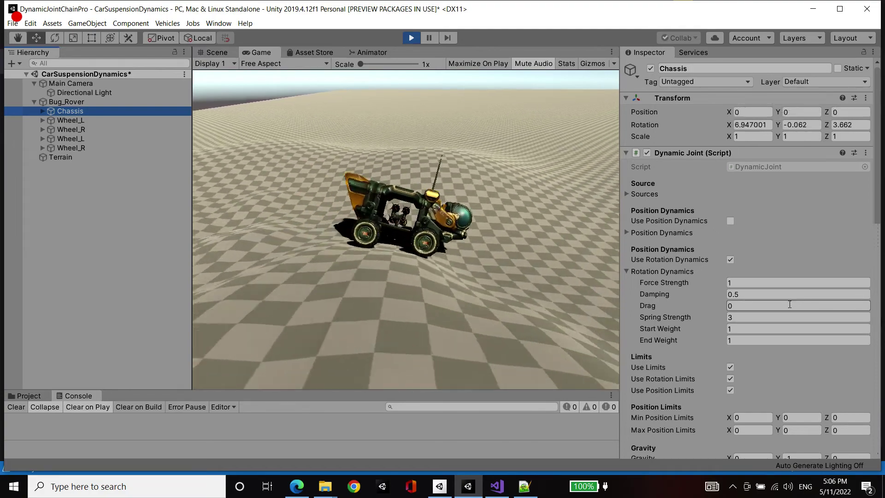
pyautogui.scroll(-3, 774, 285)
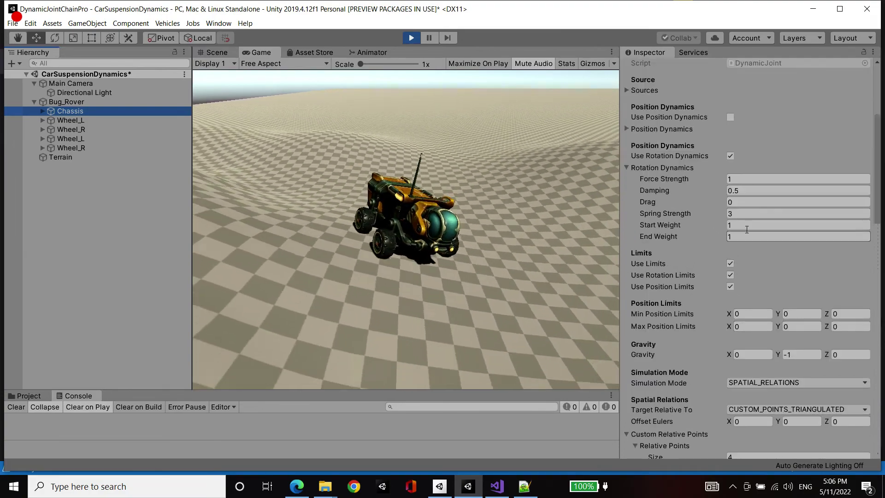
pyautogui.click(750, 213)
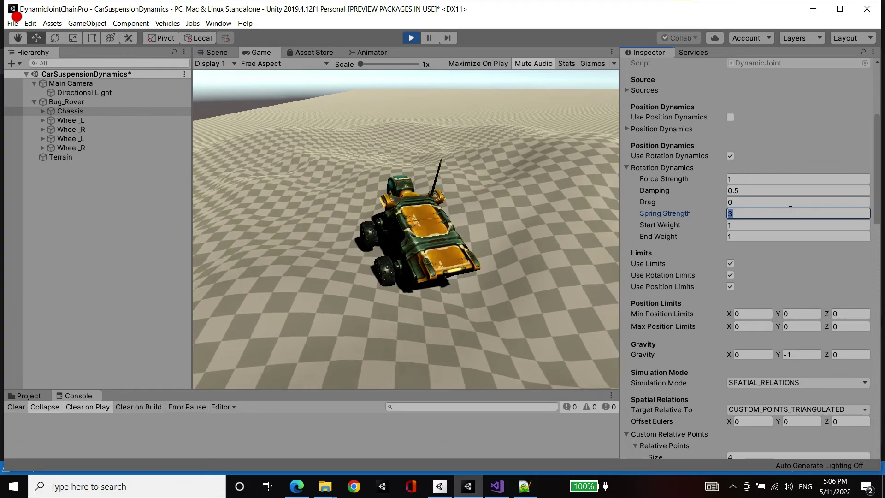
pyautogui.write('19')
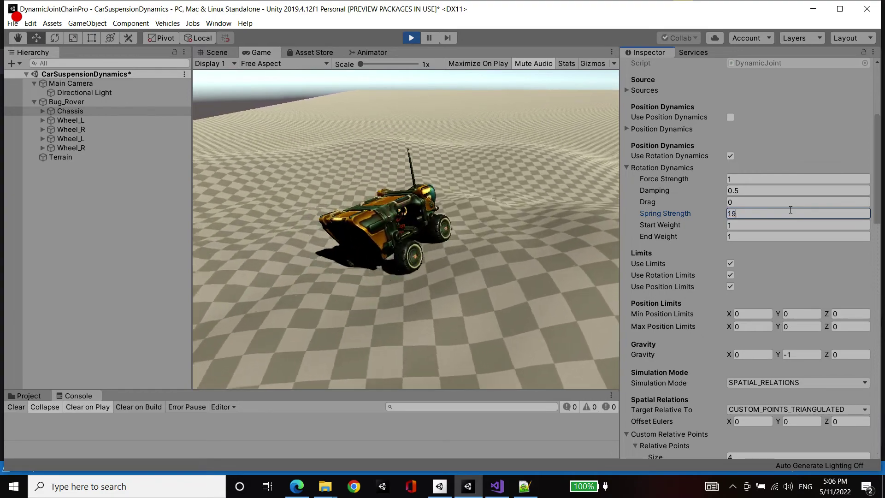
pyautogui.press('BackSpace')
pyautogui.write('0')
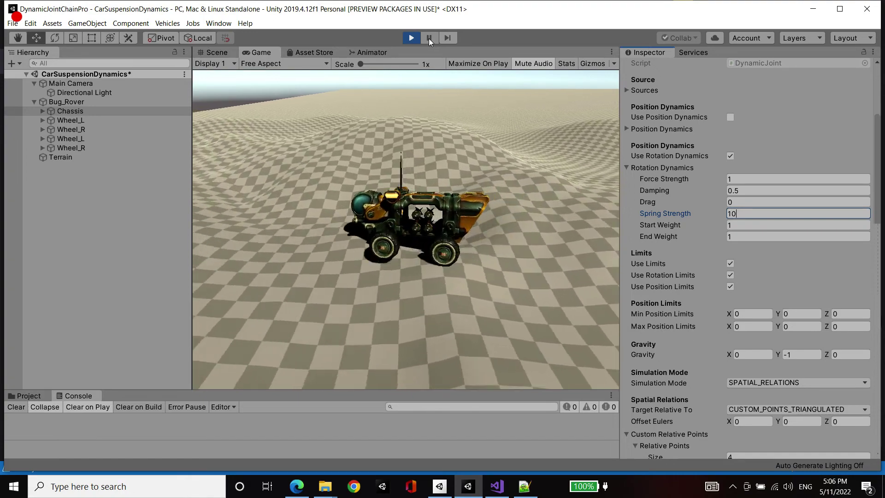
# Pause Play mode, frame the rover in the scene, turn off the Bug_Rover's Enable Motion, and resume Play mode.
pyautogui.click(429, 38)
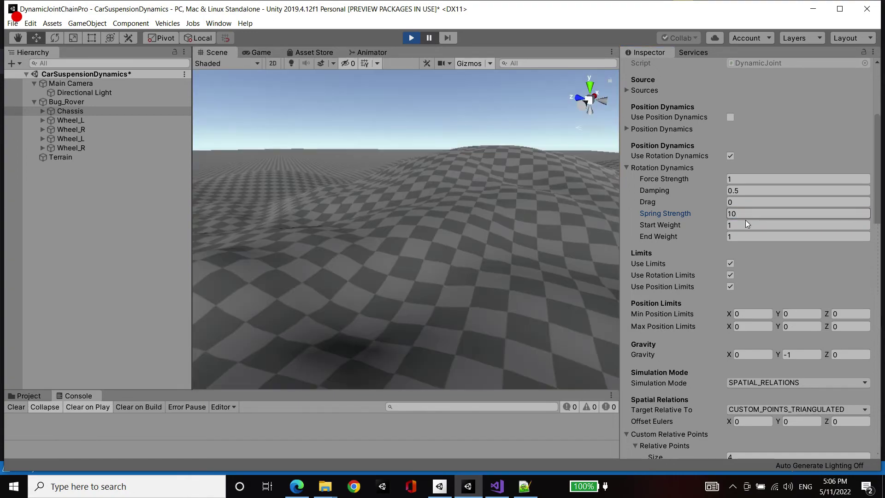
pyautogui.doubleClick(107, 110)
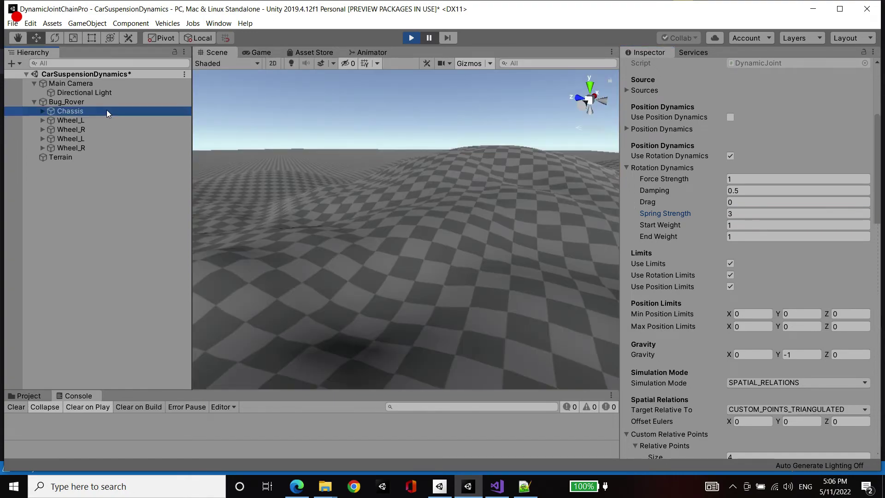
pyautogui.moveTo(361, 290); pyautogui.dragTo(259, 228)
pyautogui.click(127, 102)
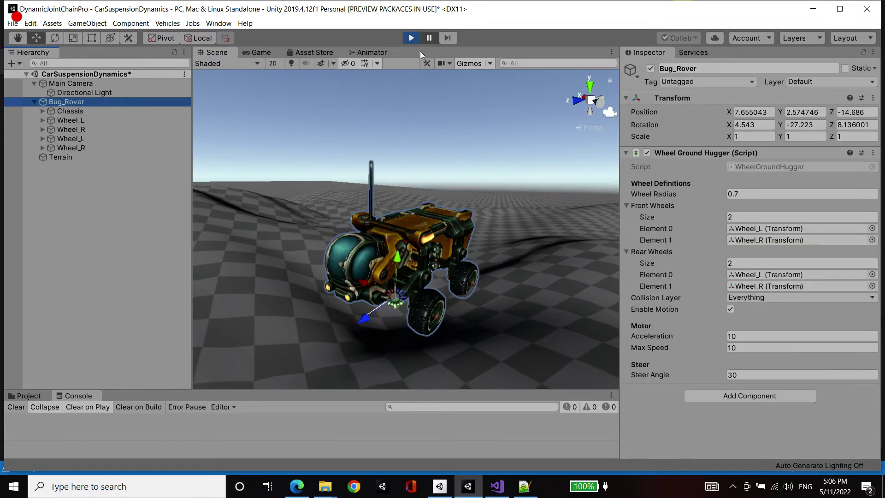
pyautogui.click(730, 310)
pyautogui.click(429, 38)
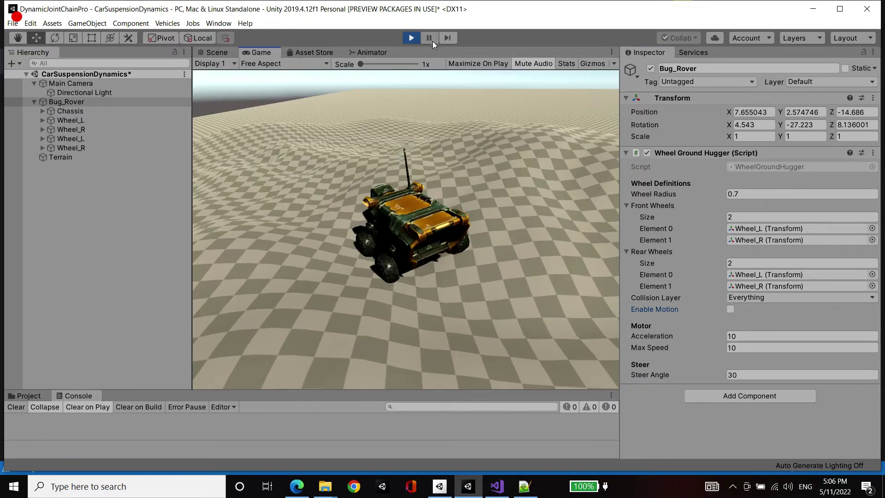
# Move the Bug_Rover across the slope to about X 5.84, Z -8.16 and turn it to test the chassis tilt.
pyautogui.click(214, 51)
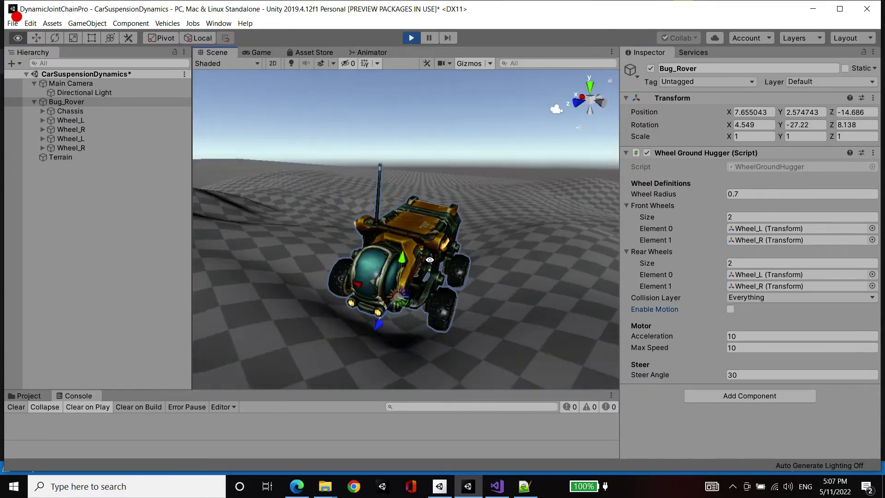
pyautogui.moveTo(391, 243)
pyautogui.mouseDown()
pyautogui.moveTo(265, 161)
pyautogui.moveTo(386, 228)
pyautogui.mouseUp()
pyautogui.keyDown('alt'); pyautogui.moveTo(422, 269); pyautogui.dragTo(351, 228); pyautogui.keyUp('alt')
pyautogui.moveTo(369, 261)
pyautogui.mouseDown()
pyautogui.moveTo(253, 218)
pyautogui.moveTo(378, 241)
pyautogui.moveTo(368, 259)
pyautogui.mouseUp()
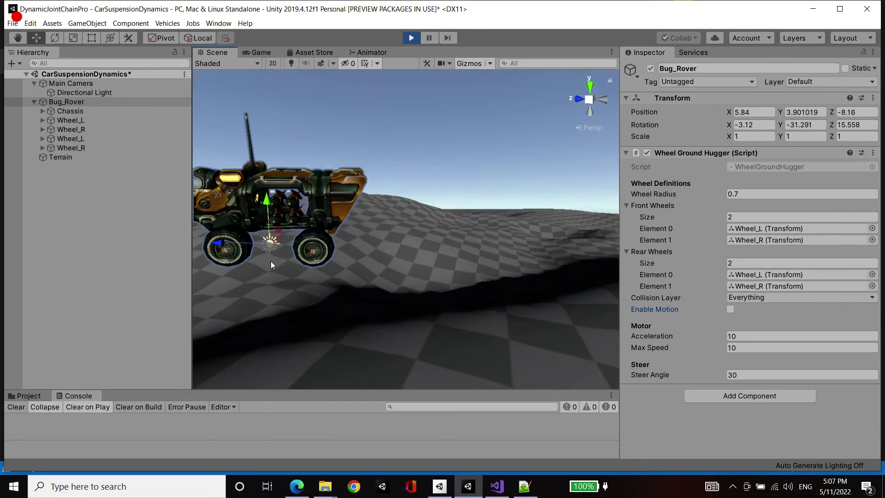
pyautogui.press('e')
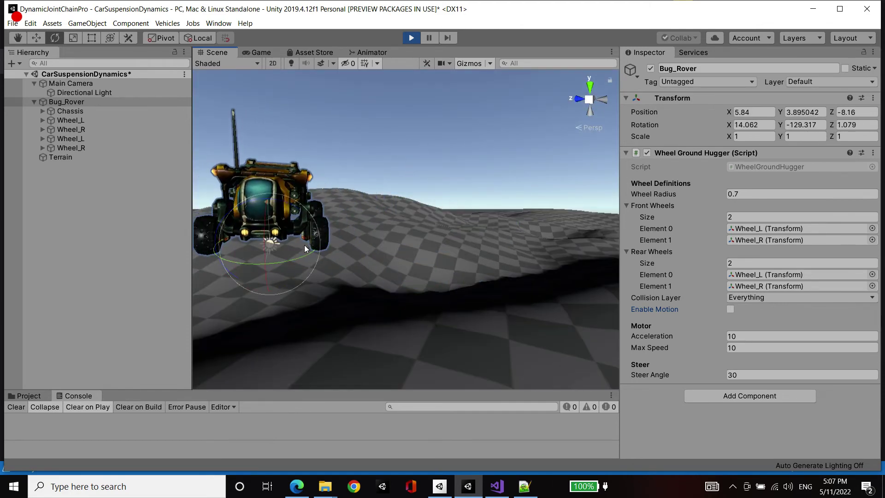
pyautogui.press('f')
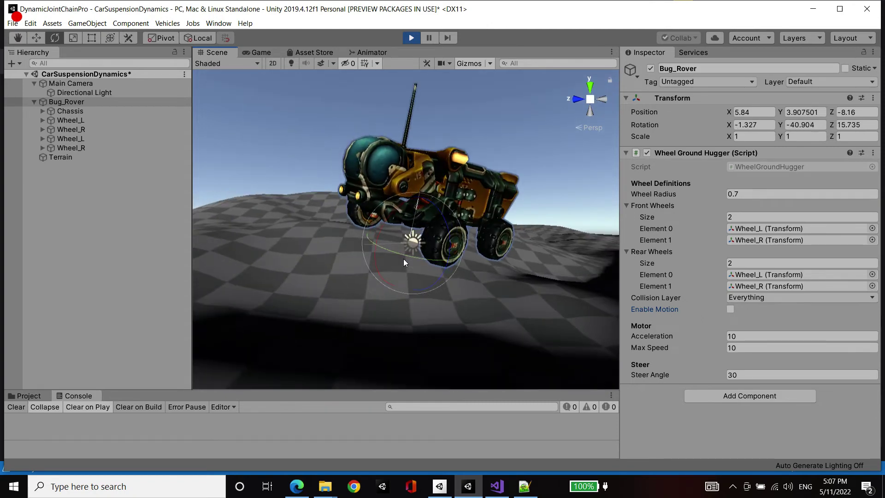
pyautogui.moveTo(403, 259); pyautogui.dragTo(540, 255)
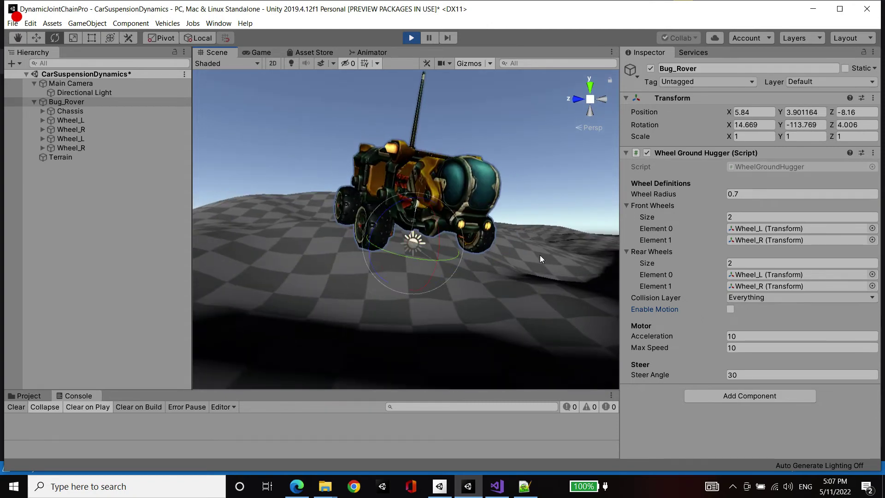
# Set the Chassis swing twist limit's Limit Height Ratio to 0.4 and inspect the limit cone from below.
pyautogui.click(74, 110)
pyautogui.scroll(-10, 812, 232)
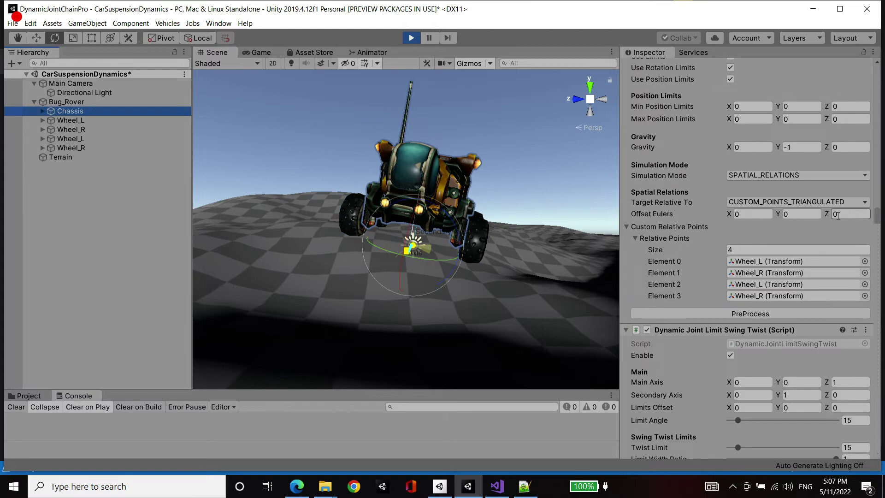
pyautogui.scroll(-5, 839, 302)
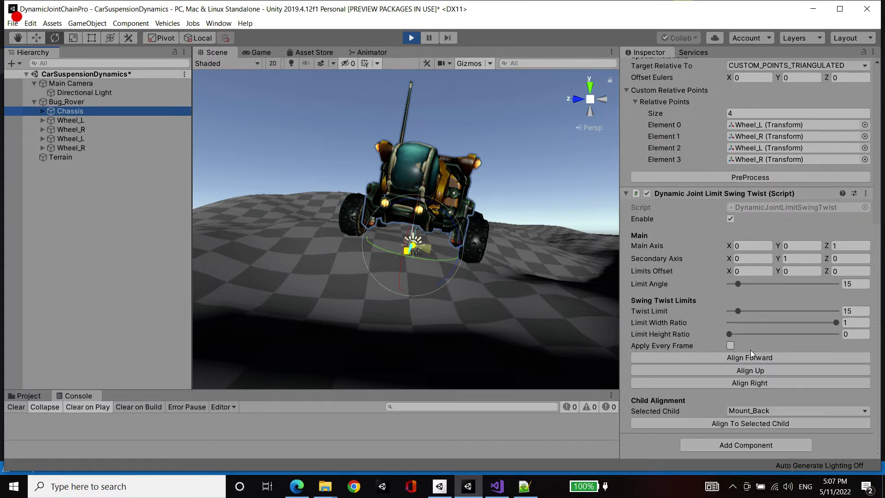
pyautogui.moveTo(550, 276); pyautogui.dragTo(490, 247, button='middle')
pyautogui.scroll(10, 490, 247)
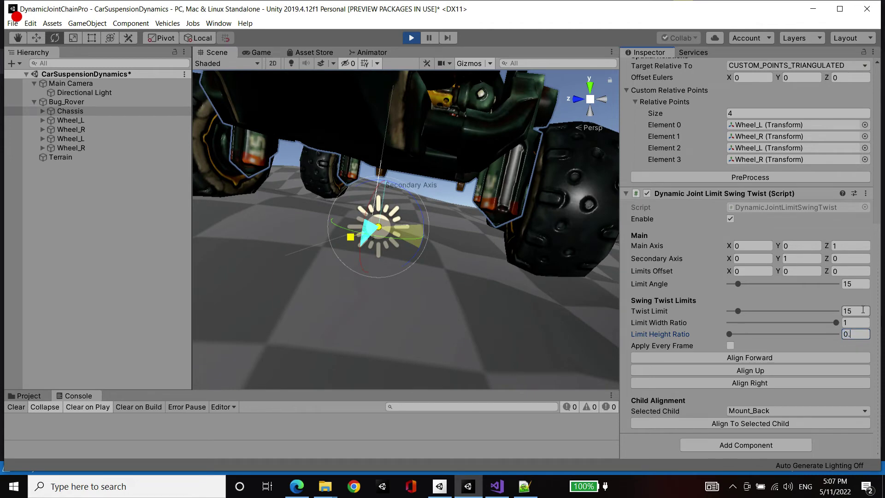
pyautogui.keyDown('alt'); pyautogui.moveTo(533, 247); pyautogui.dragTo(509, 261); pyautogui.keyUp('alt')
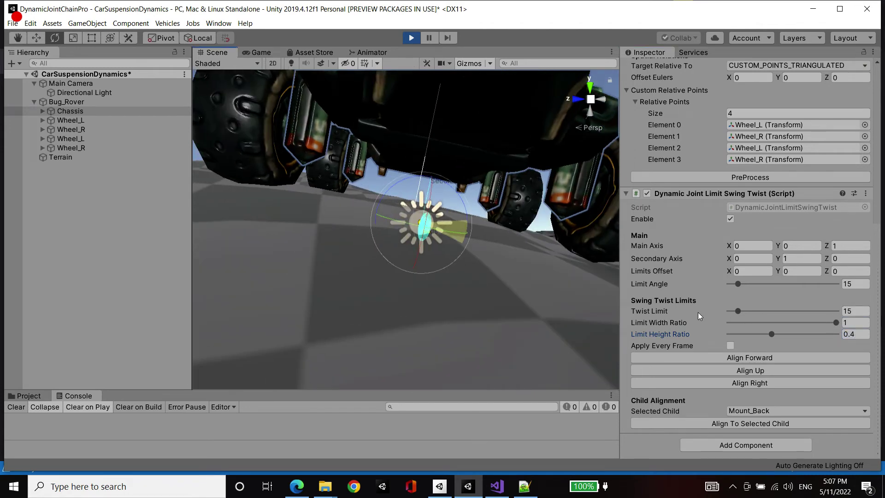
pyautogui.keyDown('alt'); pyautogui.moveTo(410, 269); pyautogui.dragTo(342, 84); pyautogui.keyUp('alt')
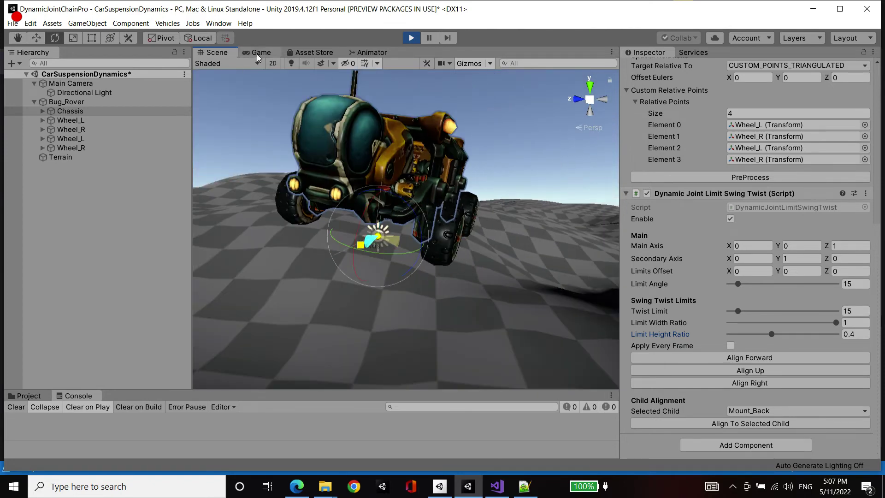
# Turn the Bug_Rover and move it over the slopes to test the chassis motion with the new height ratio.
pyautogui.click(107, 102)
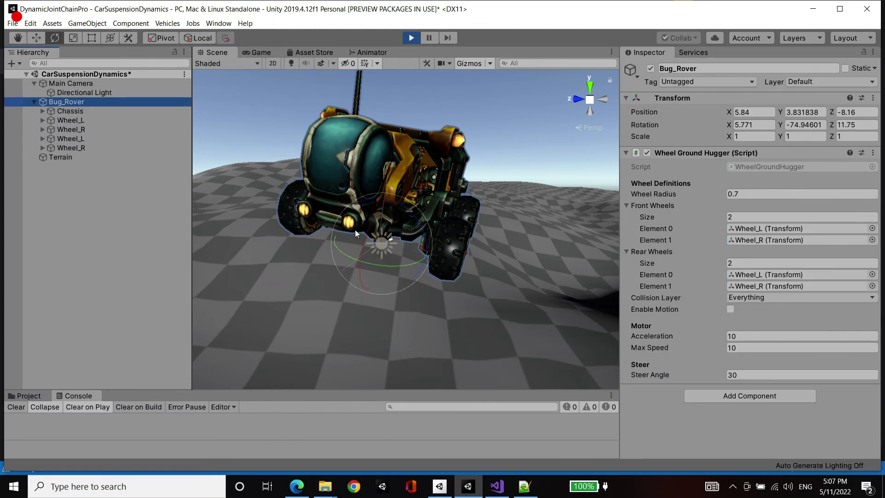
pyautogui.moveTo(380, 266); pyautogui.dragTo(363, 159)
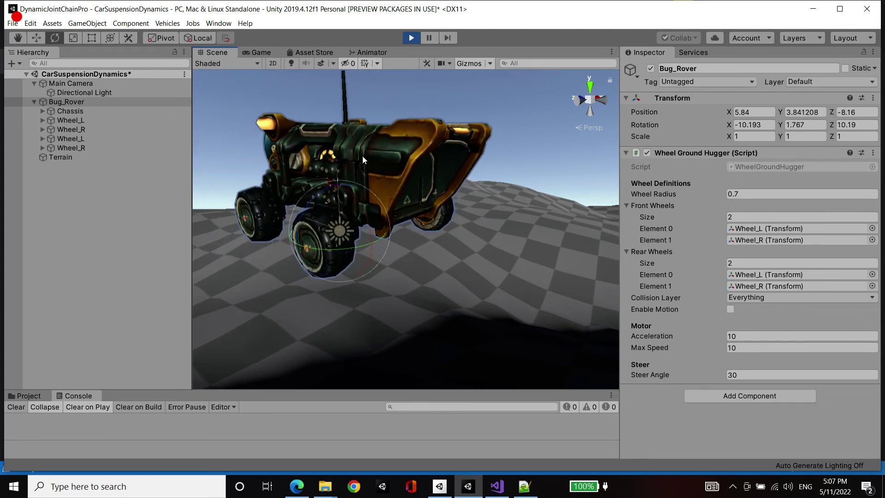
pyautogui.keyDown('alt'); pyautogui.moveTo(397, 230); pyautogui.dragTo(377, 299); pyautogui.keyUp('alt')
pyautogui.press('w')
pyautogui.moveTo(347, 254); pyautogui.dragTo(428, 231)
pyautogui.moveTo(298, 225); pyautogui.dragTo(430, 213)
pyautogui.moveTo(392, 249); pyautogui.dragTo(294, 245)
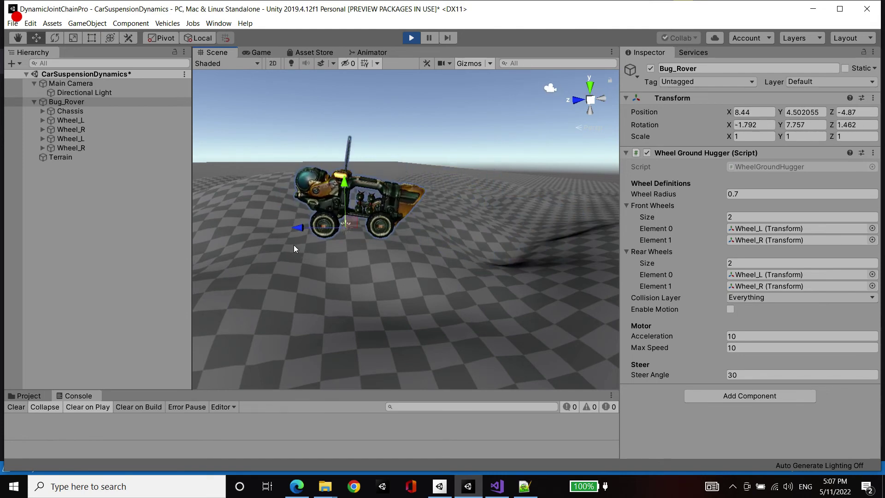
# Set Damping to 1 and Spring Strength to 5 in the Chassis's Rotation Dynamics.
pyautogui.click(72, 110)
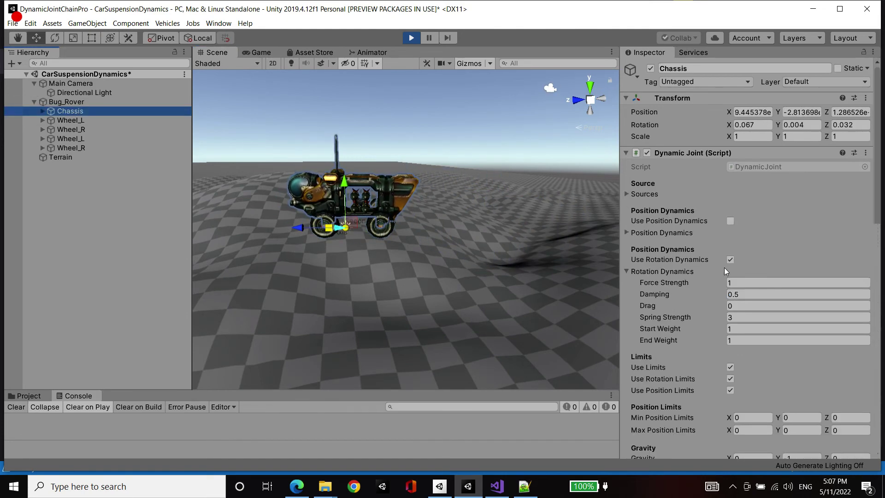
pyautogui.click(746, 306)
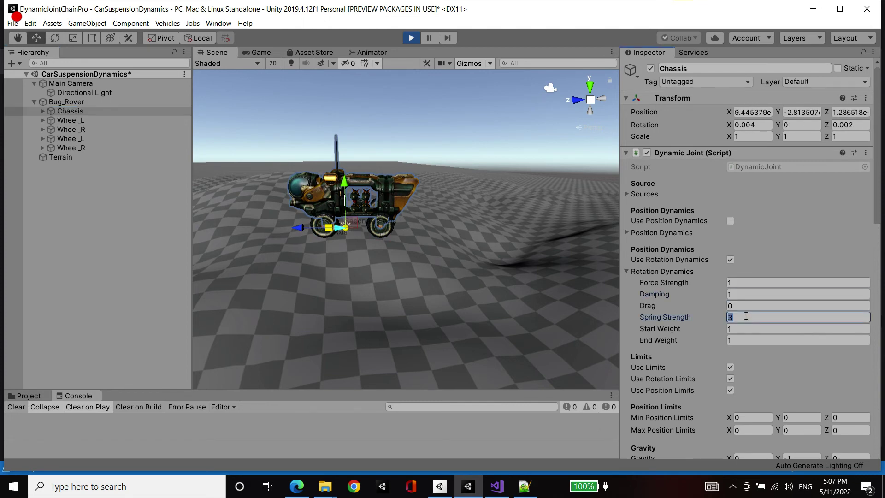
pyautogui.write('6')
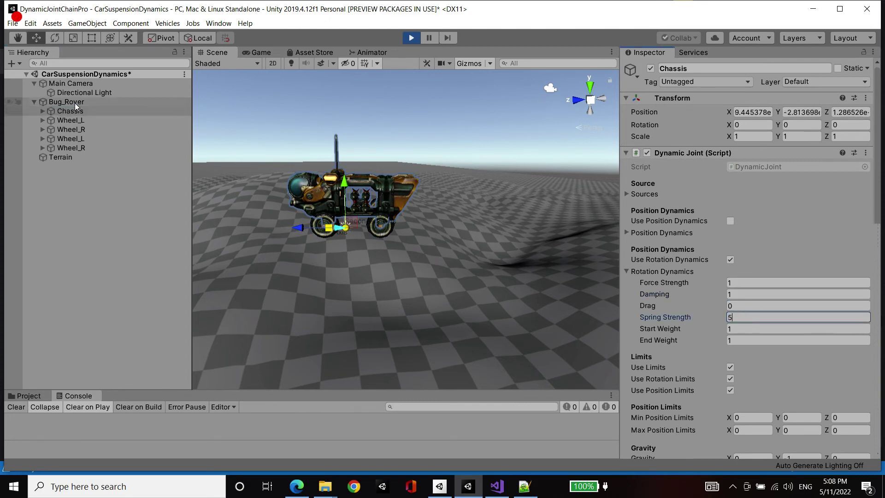
# Move and turn the Bug_Rover over the slopes to test the suspension with the new damping and spring values.
pyautogui.click(74, 103)
pyautogui.moveTo(309, 229); pyautogui.dragTo(382, 216)
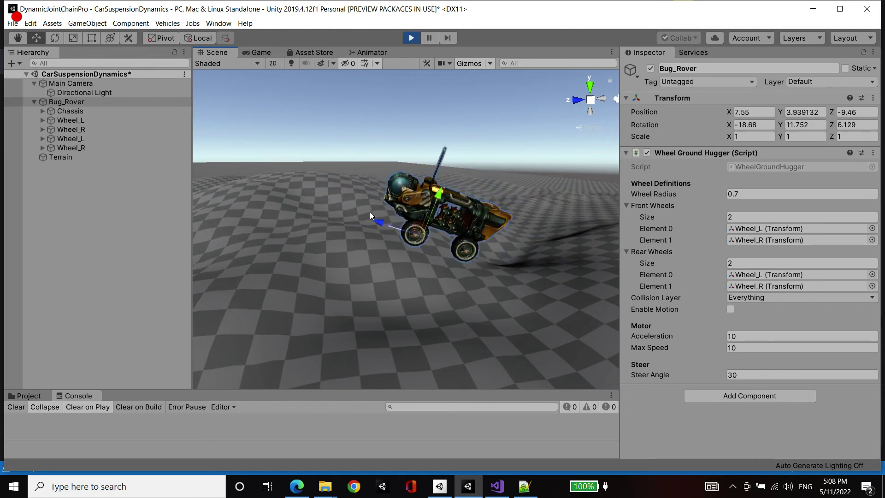
pyautogui.scroll(5, 415, 240)
pyautogui.scroll(-2, 484, 277)
pyautogui.moveTo(486, 279)
pyautogui.keyDown('alt'); pyautogui.mouseDown()
pyautogui.moveTo(516, 288)
pyautogui.moveTo(495, 286)
pyautogui.mouseUp(); pyautogui.keyUp('alt')
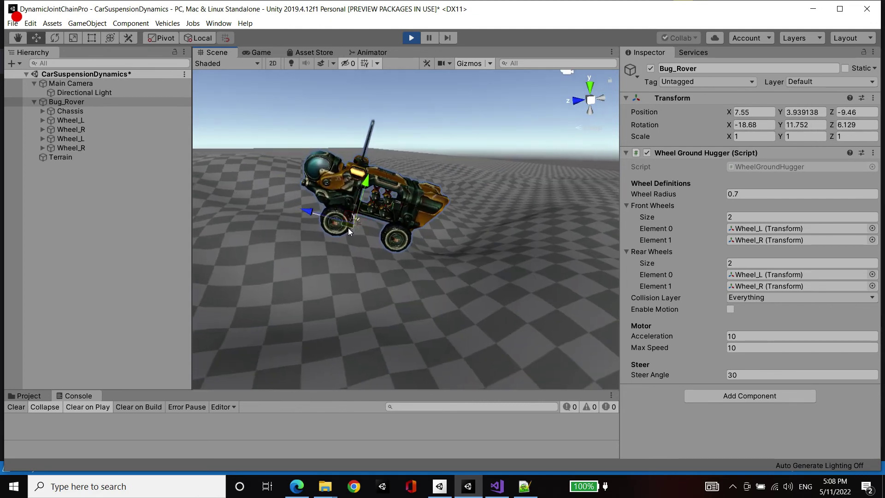
pyautogui.moveTo(306, 214); pyautogui.dragTo(394, 223)
pyautogui.press('e')
pyautogui.press('w')
pyautogui.moveTo(336, 205); pyautogui.dragTo(403, 197)
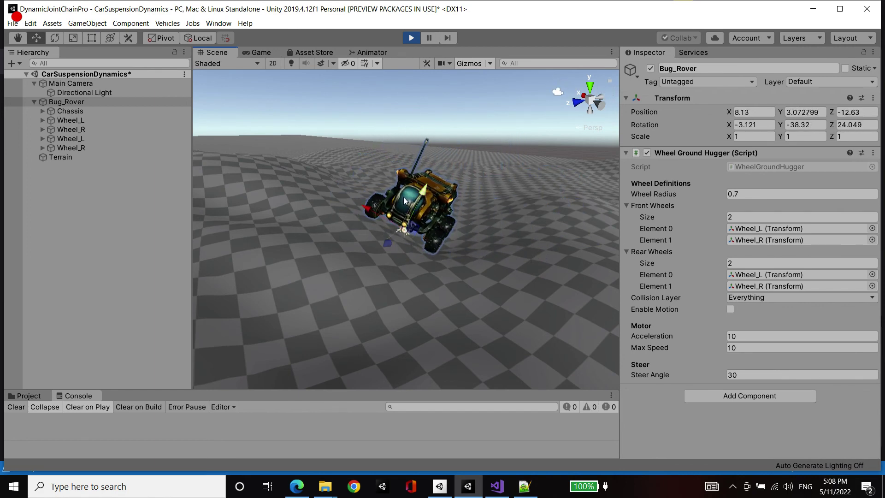